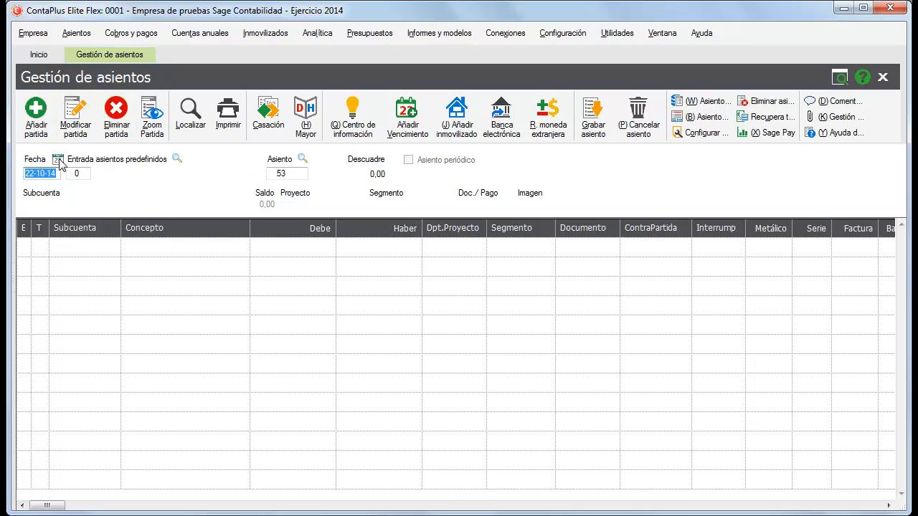
Find the predefined entry with code 9015, Proveedores. Facturas Mercaderías. IVA 21 %. Crédito, and load it into the new journal entry
left_click(177, 160)
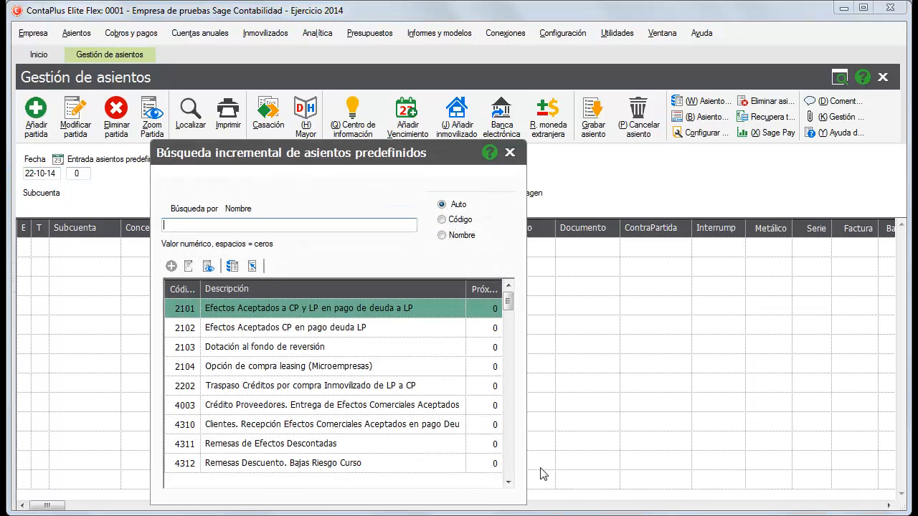
left_click(510, 482)
left_click(507, 483)
left_click(508, 483)
left_click(507, 483)
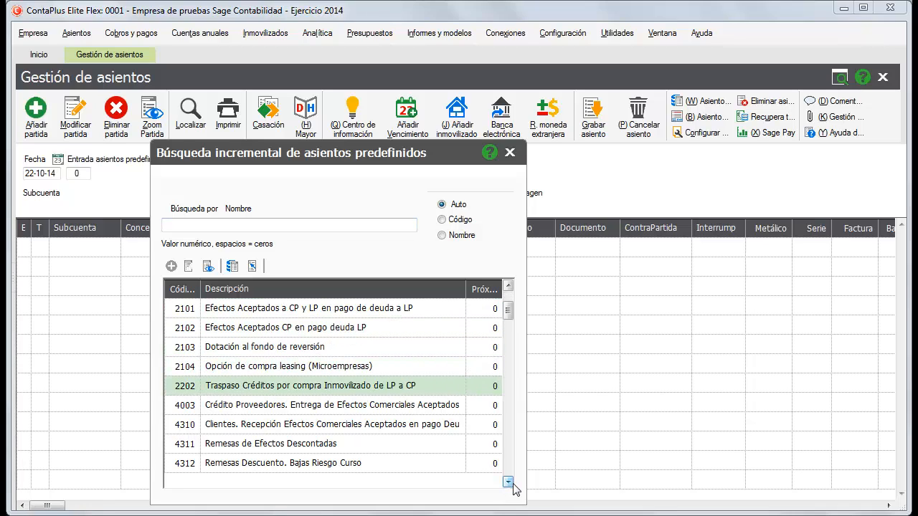
left_click(507, 483)
left_click(508, 482)
left_click(508, 483)
left_click(508, 483)
left_click(507, 483)
left_click(508, 482)
left_click(508, 483)
left_click(508, 483)
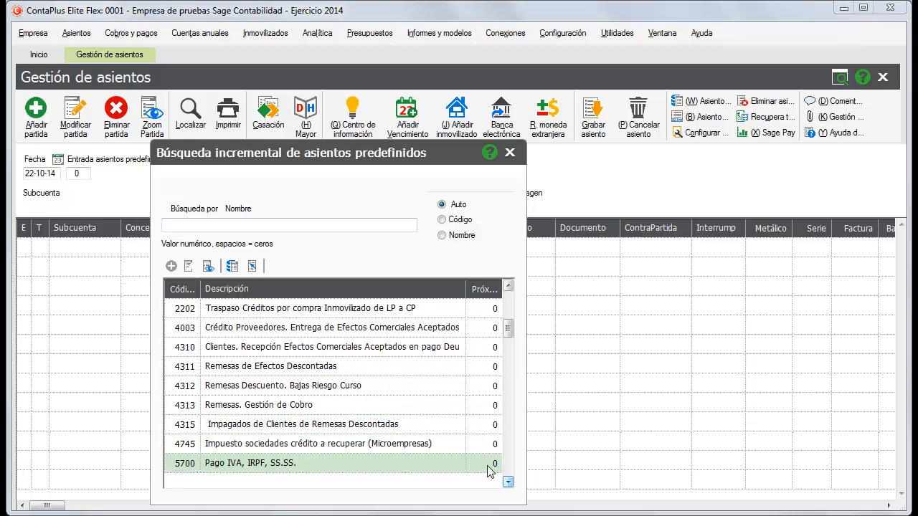
left_click(259, 227)
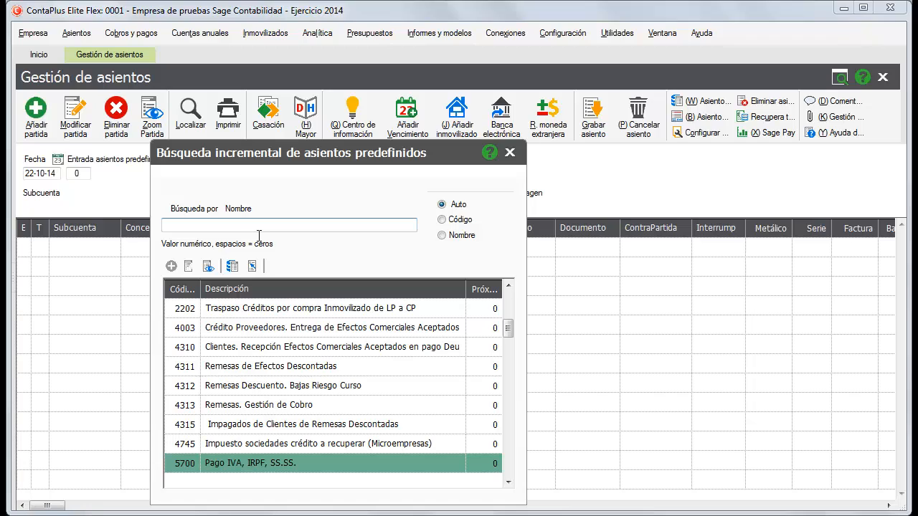
type("9015")
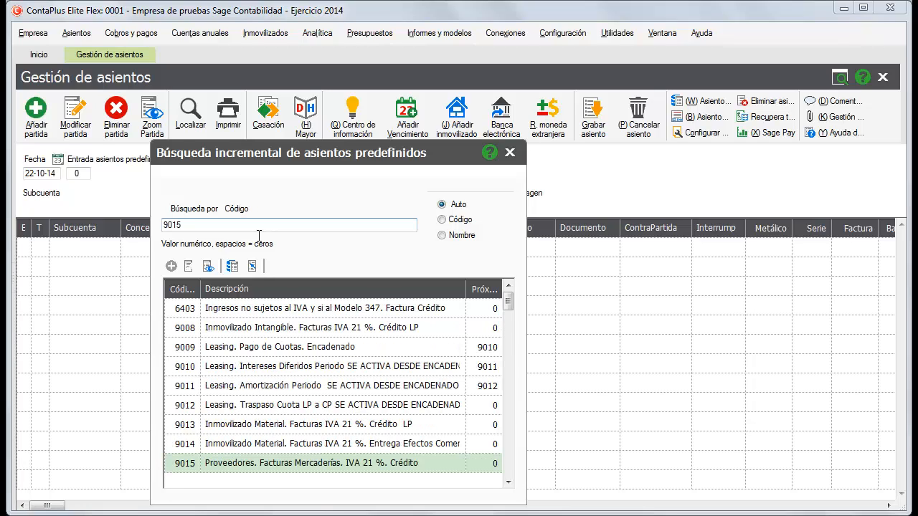
double_click(422, 465)
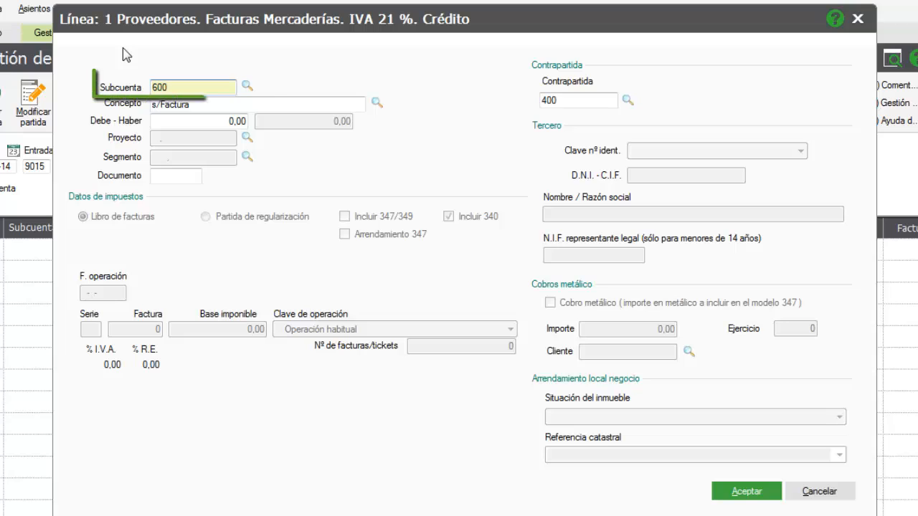
Complete the subaccount of line 1 as 6000000 and extend its concept to "s/Factura 8"
type("0")
key("Tab")
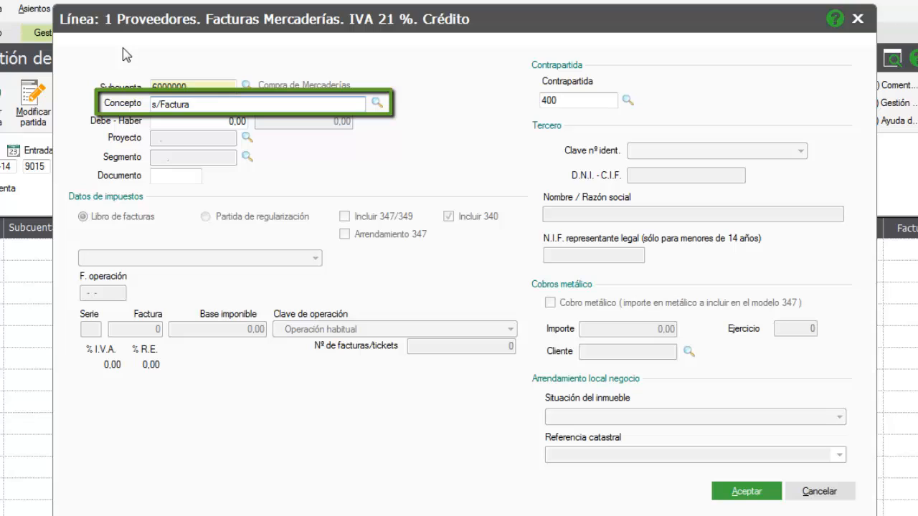
type("8")
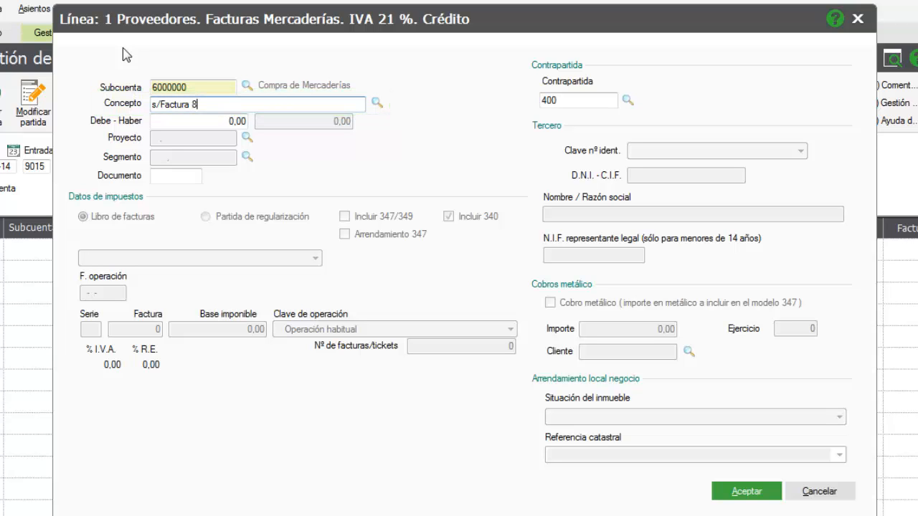
Set the debit amount of line 1 to 100 and its document number to 8
left_click(211, 120)
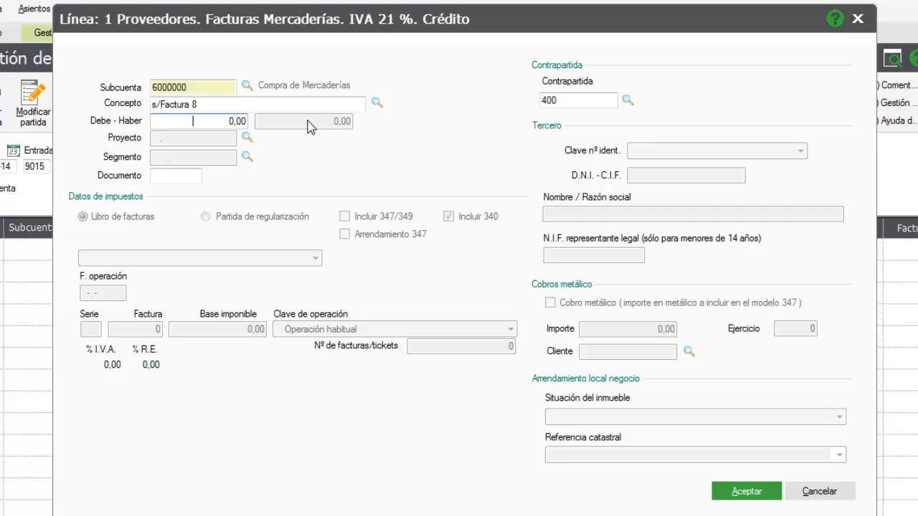
key("Tab")
key("shift+Tab")
type("100")
key("Tab")
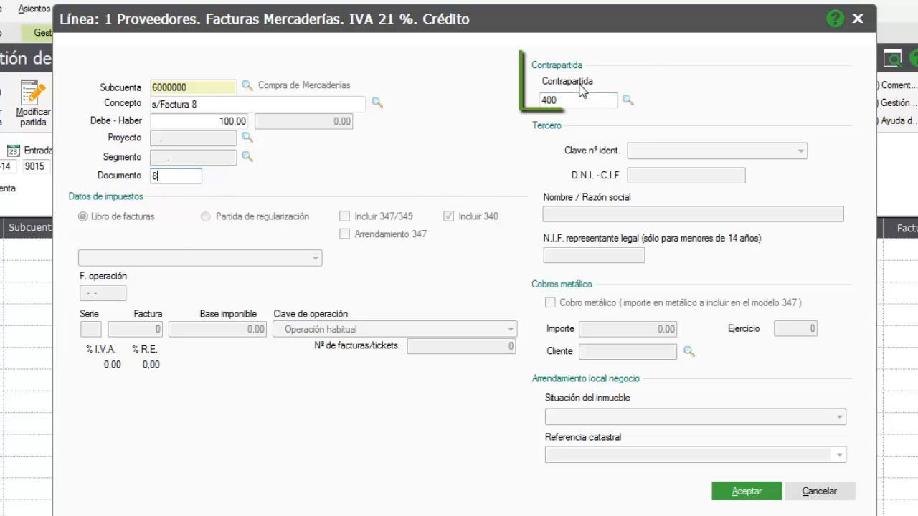
Set the contra account of line 1 to 4000001 and accept the line
left_click(561, 101)
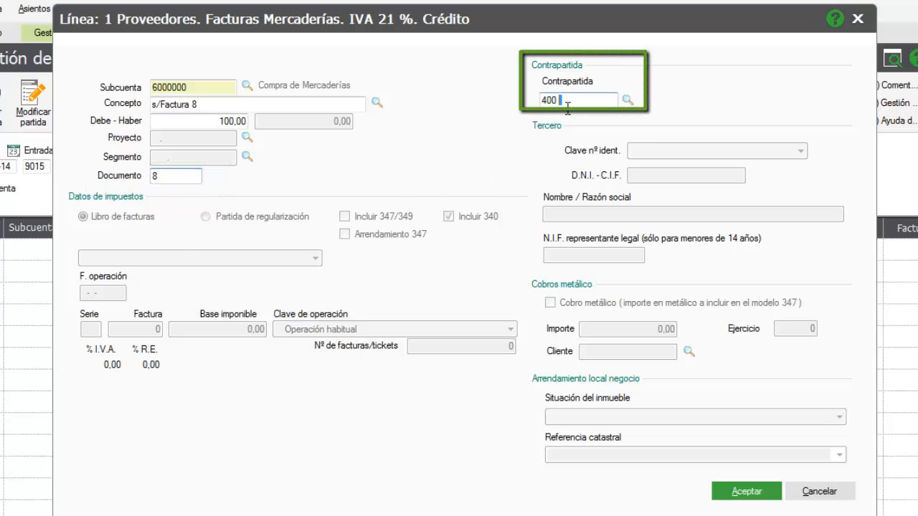
type("0001")
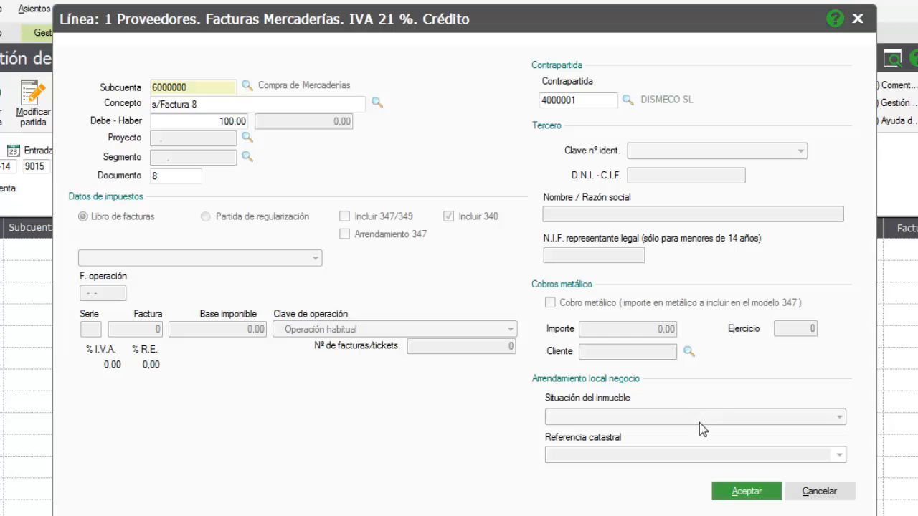
left_click(757, 490)
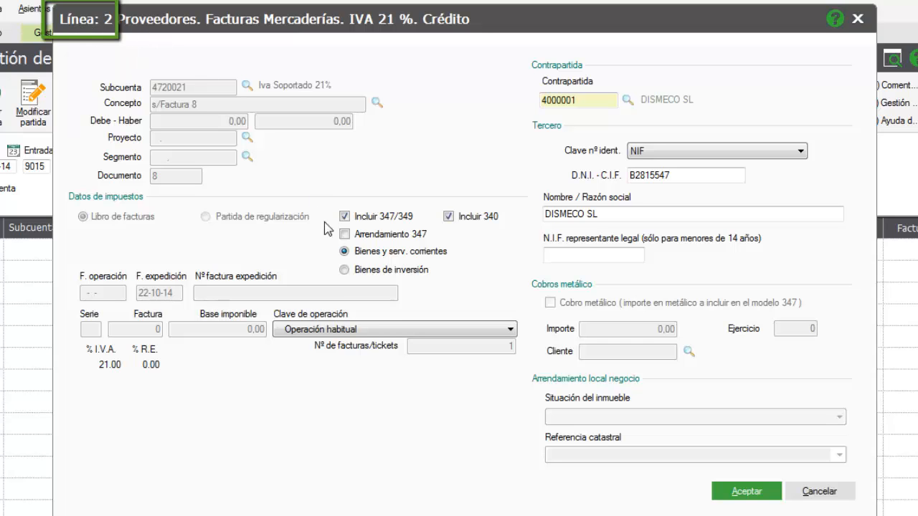
Check the operation key options of line 2, keep Operación habitual and accept the VAT line
left_click(327, 330)
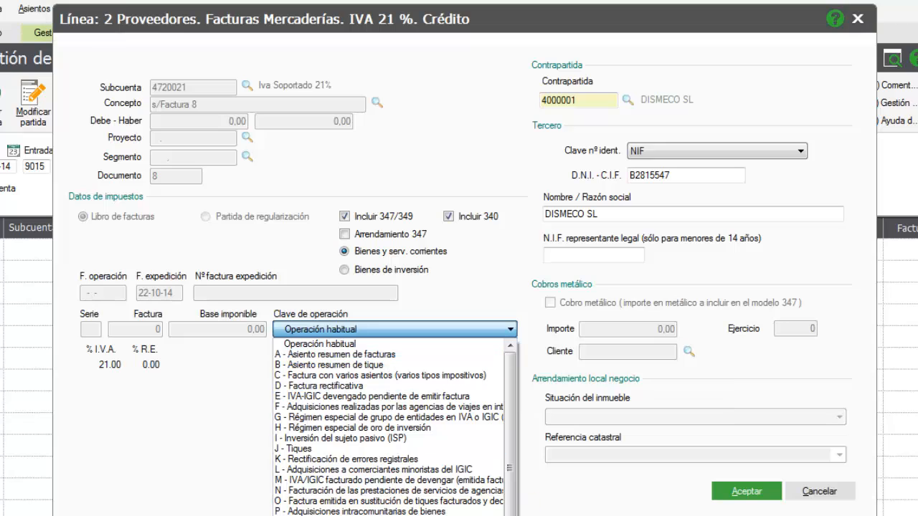
left_click(424, 342)
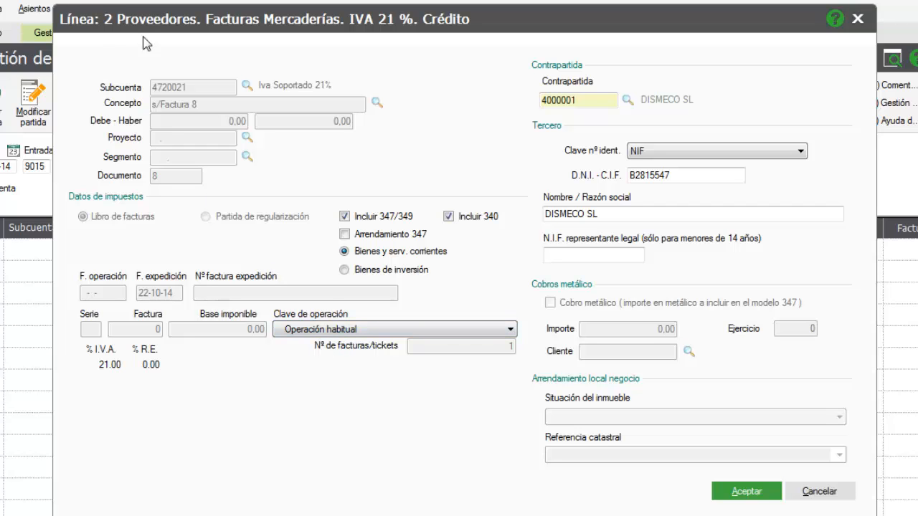
left_click(745, 494)
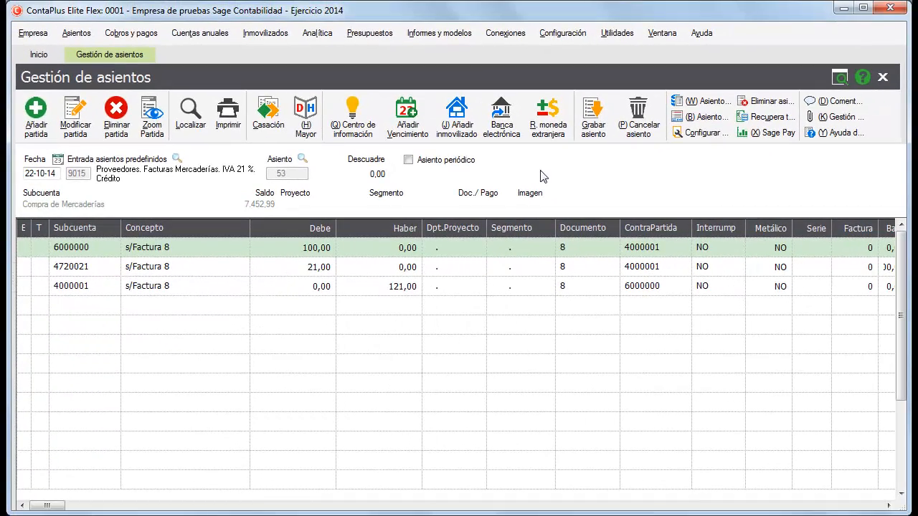
Close Gestión de asientos and open the list of predefined entries
left_click(898, 73)
left_click(881, 82)
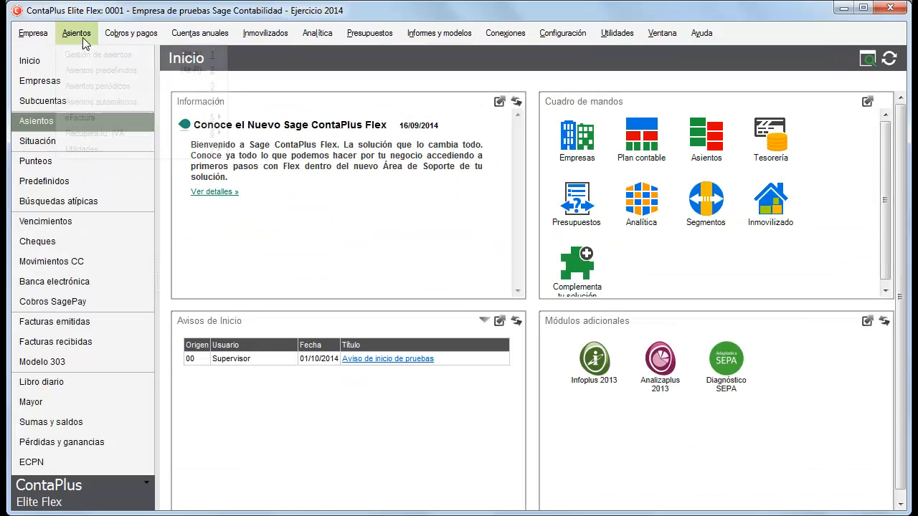
left_click(82, 38)
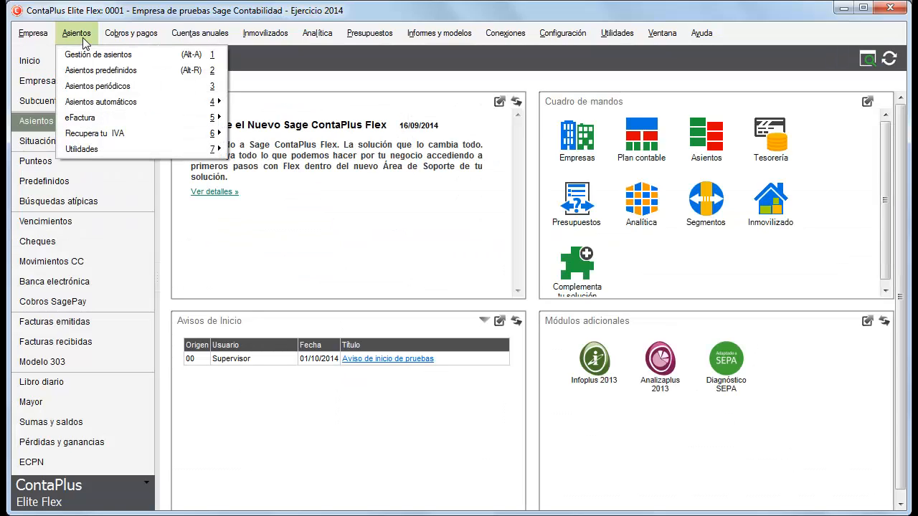
left_click(101, 72)
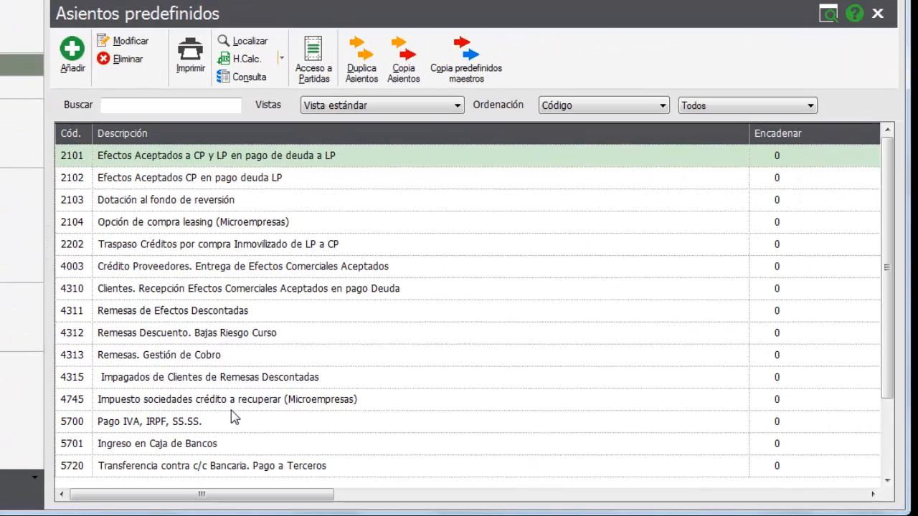
Locate predefined entry 9015 and duplicate it with code 1
type("90")
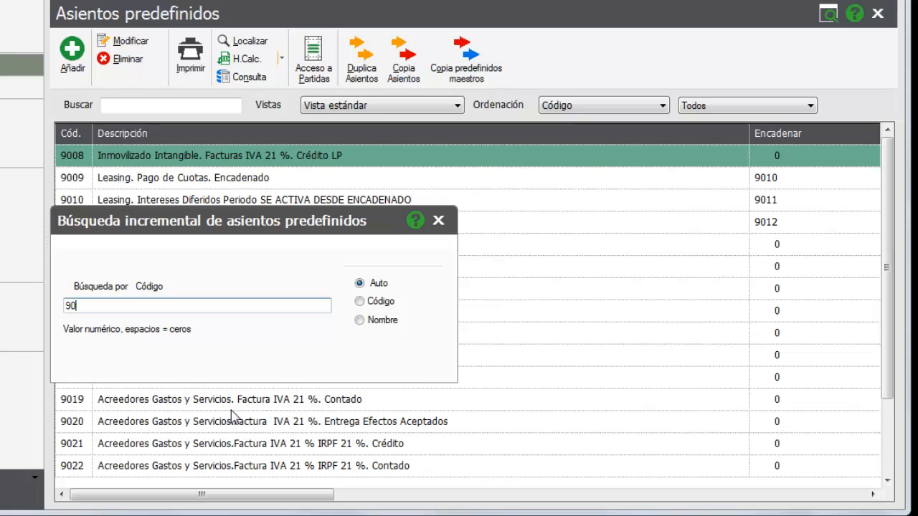
type("15")
key("Tab")
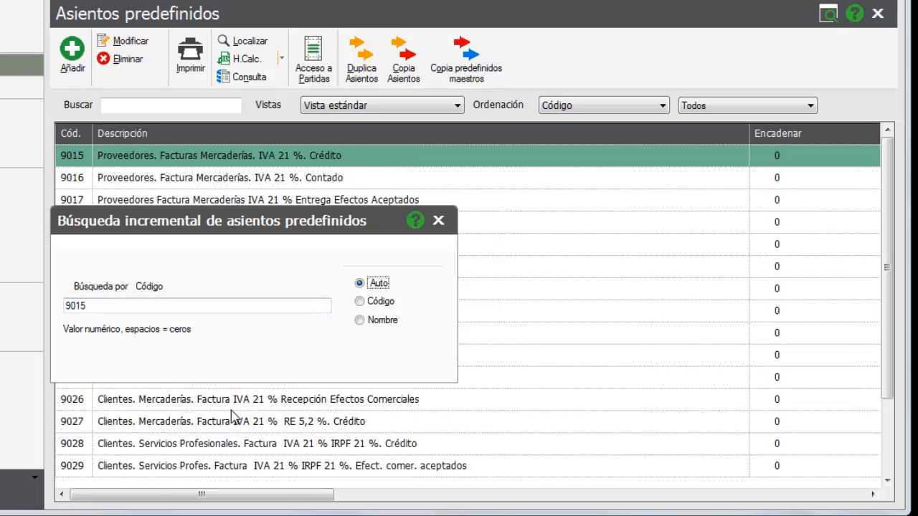
key("Return")
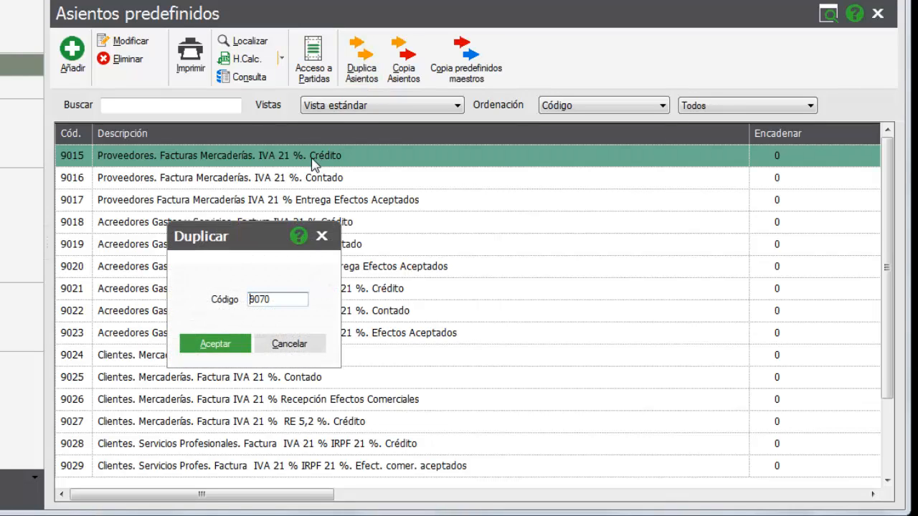
type("1")
key("Return")
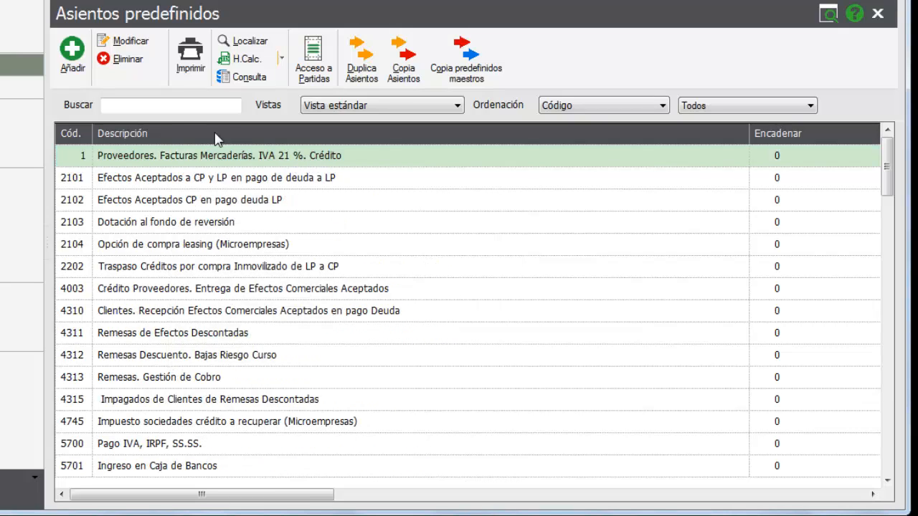
Change the description of predefined entry 1 to "Compras al 21%"
double_click(194, 153)
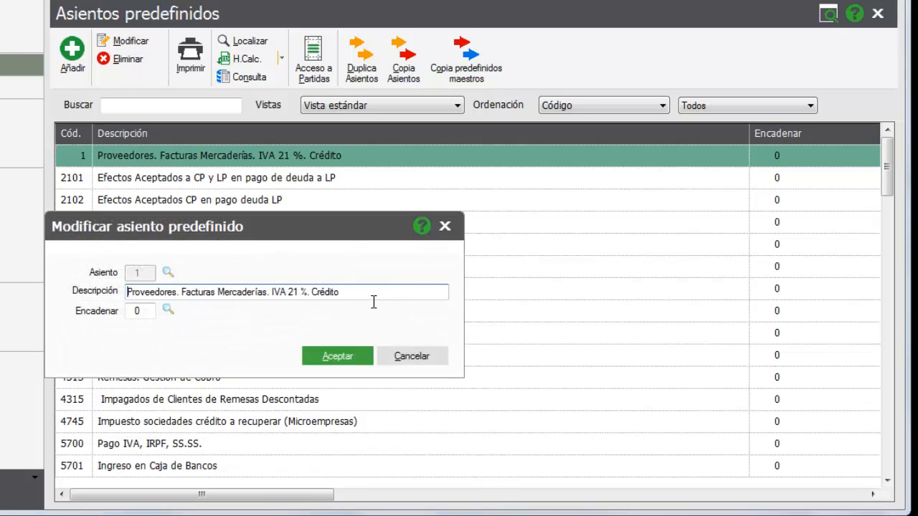
left_click_drag(367, 293, 8, 303)
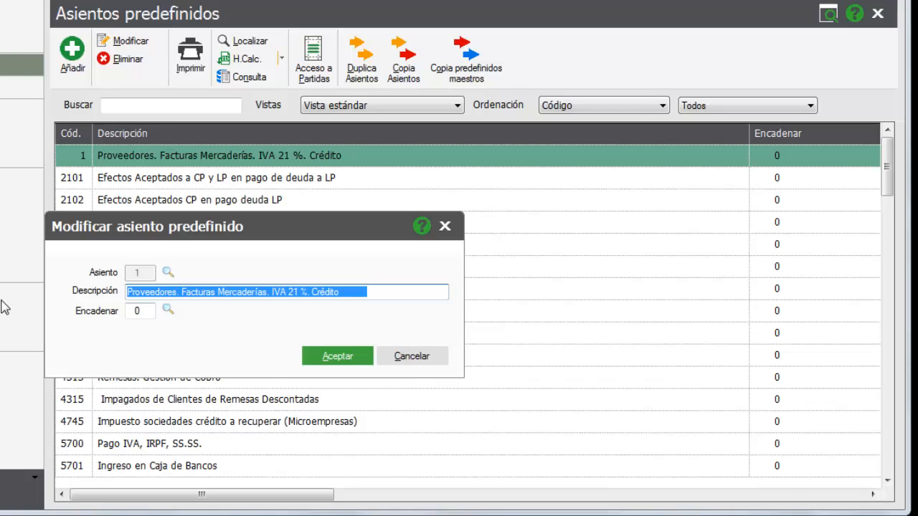
type("Compras ")
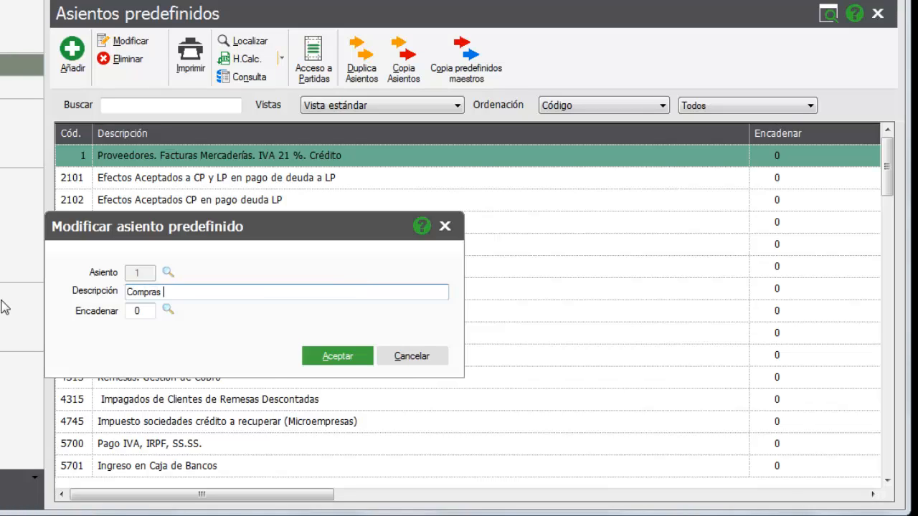
type("al 21%")
left_click(341, 357)
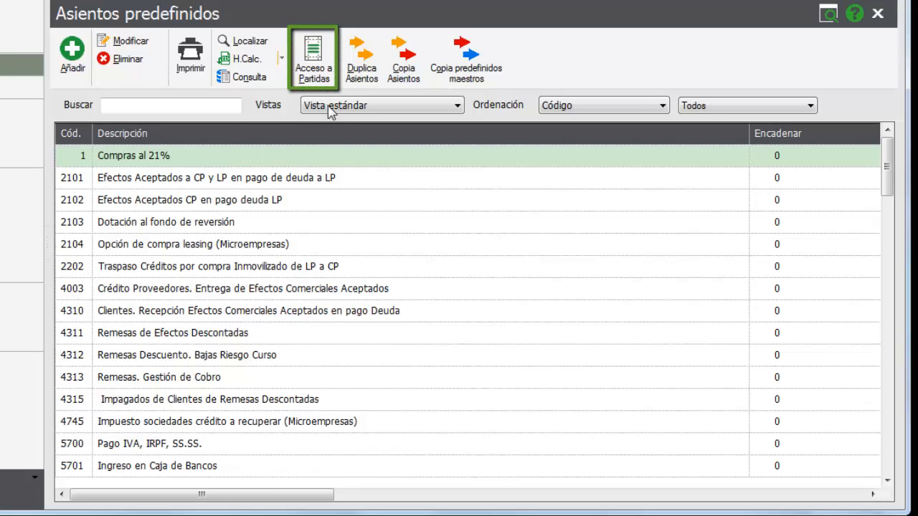
Open the line items of the predefined entry "Compras al 21%" and go through each of them
left_click(319, 76)
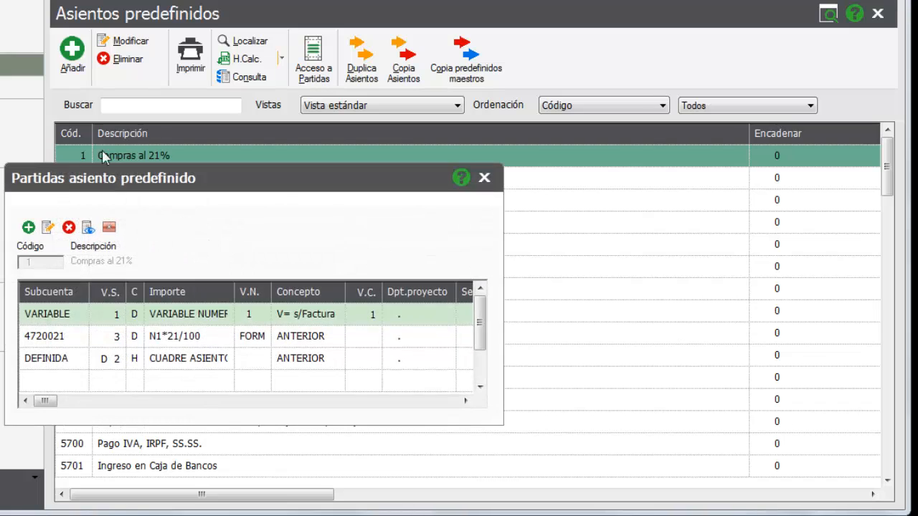
left_click(66, 339)
left_click(66, 359)
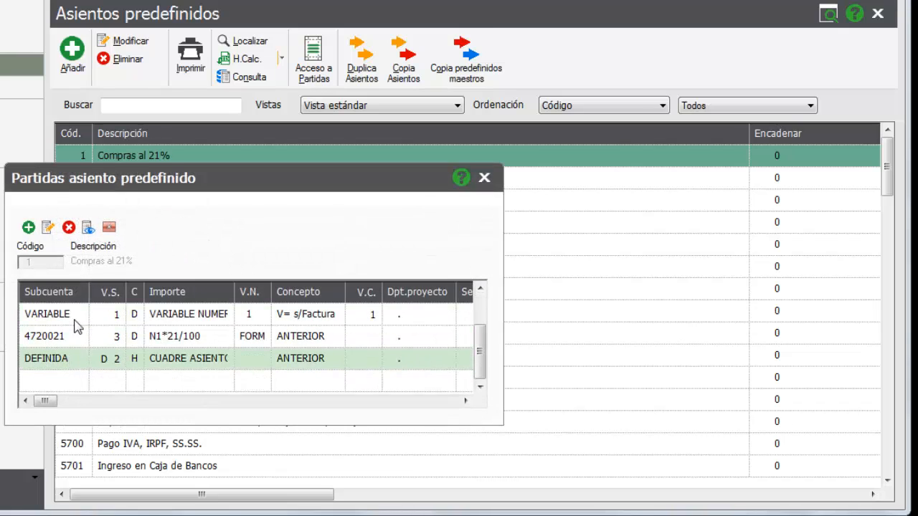
left_click(78, 323)
left_click(77, 339)
left_click(76, 360)
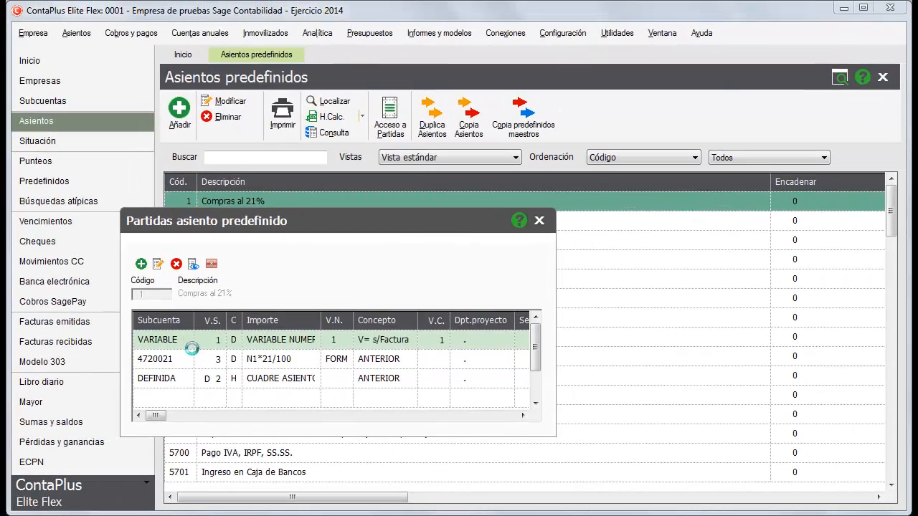
Open the first line item for editing and examine the available subaccount types, keeping Variable selected
left_click(81, 316)
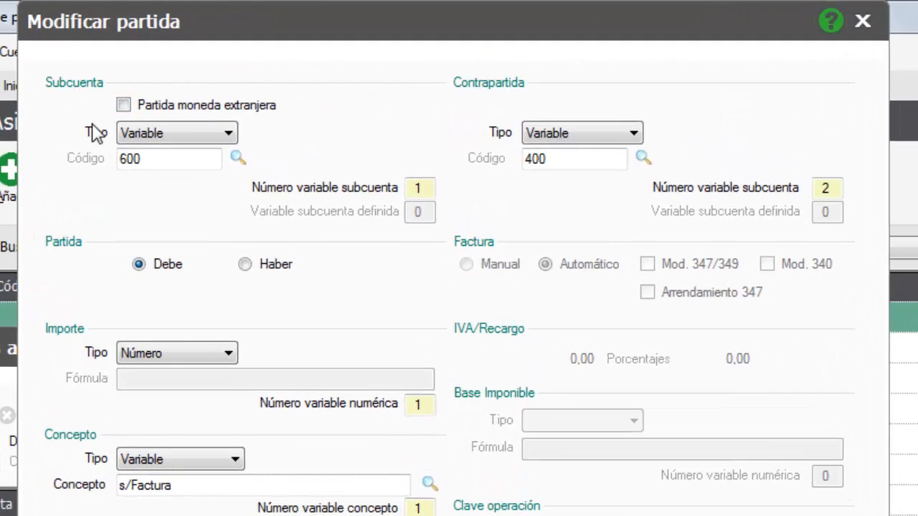
left_click_drag(154, 175, 117, 172)
left_click(229, 135)
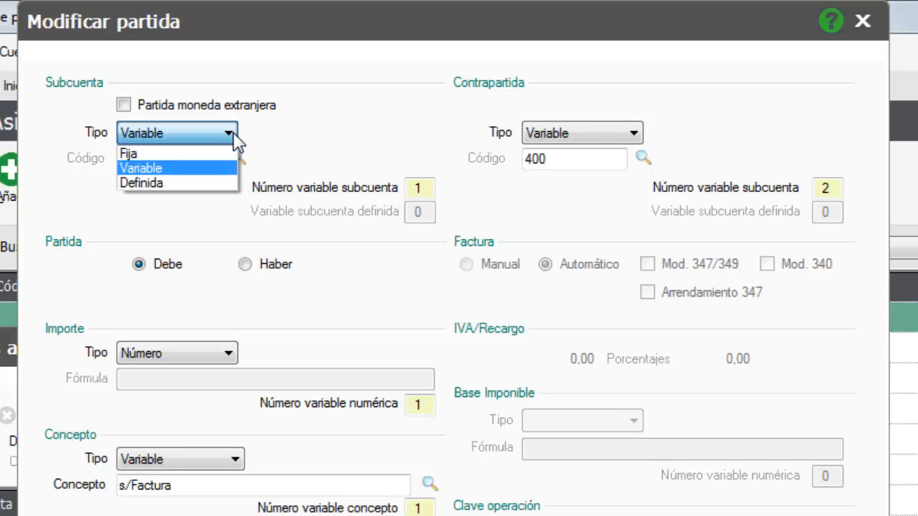
left_click(205, 171)
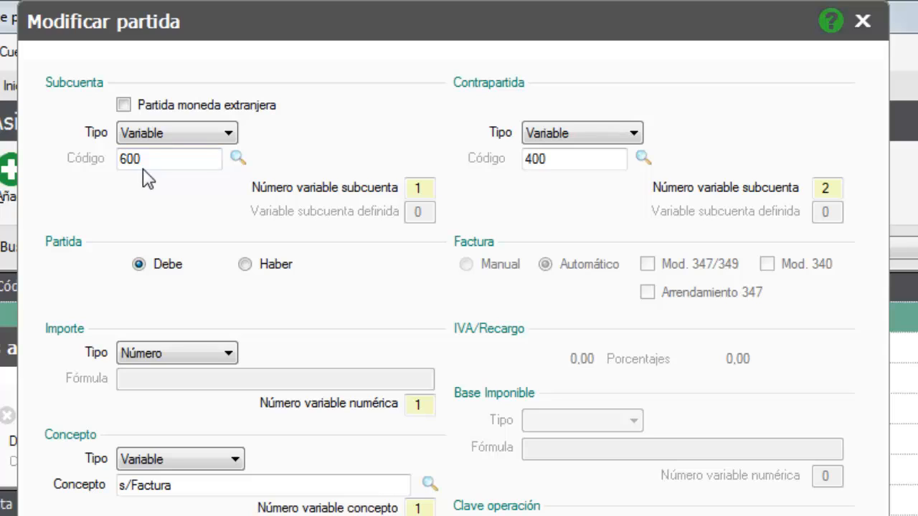
left_click(215, 134)
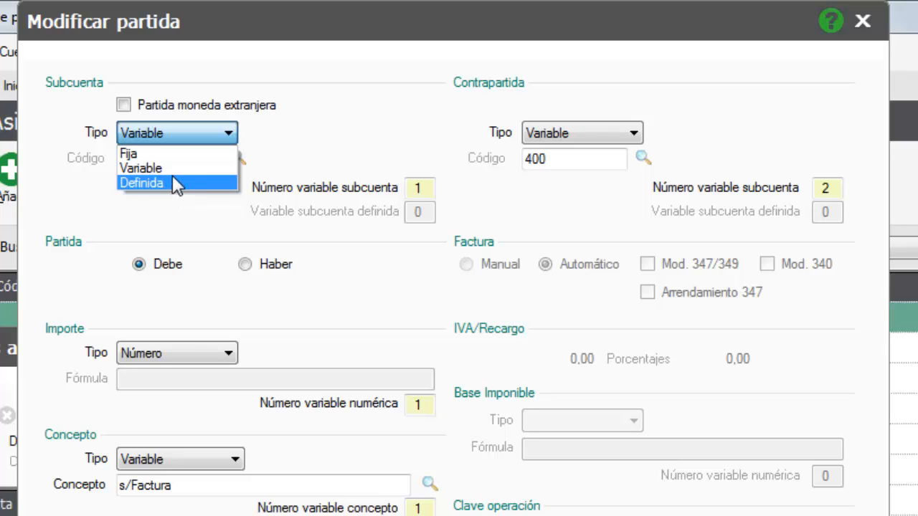
left_click(181, 172)
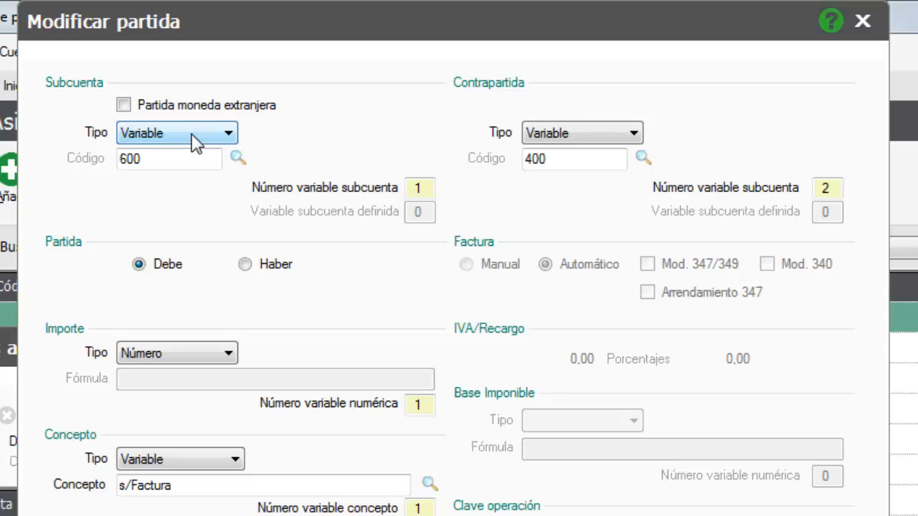
Set the subaccount type of the first line item to Fija with code 6000000
left_click(194, 140)
left_click(180, 152)
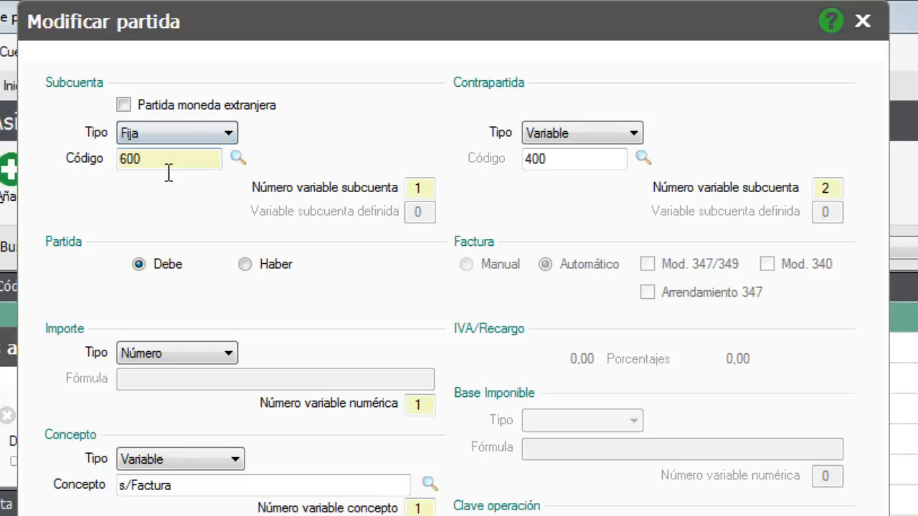
type("000")
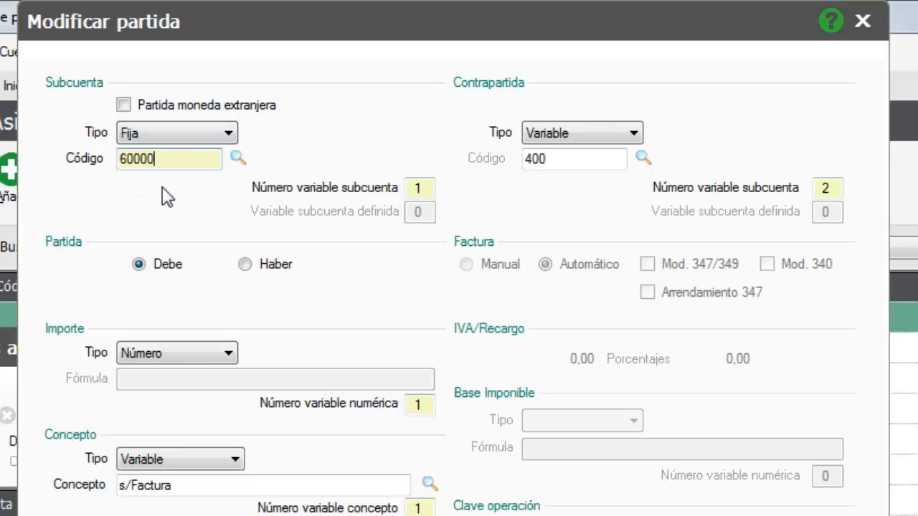
type("0")
key("Tab")
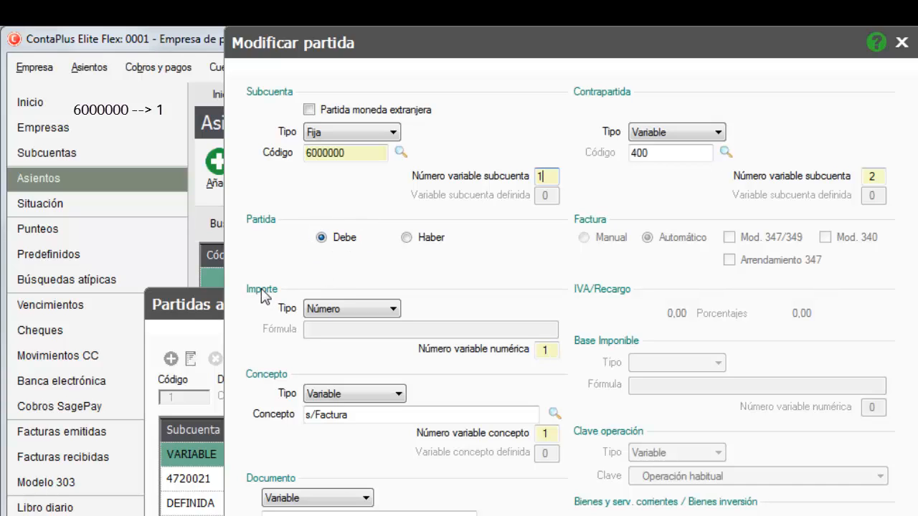
Examine the type options available for the amount, concept and document of the first line item, keeping the existing selections
left_click(390, 313)
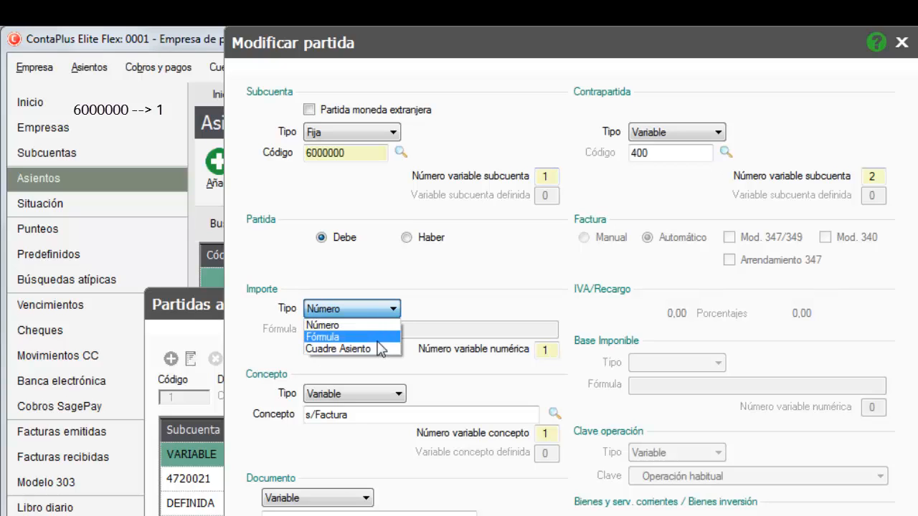
left_click(362, 313)
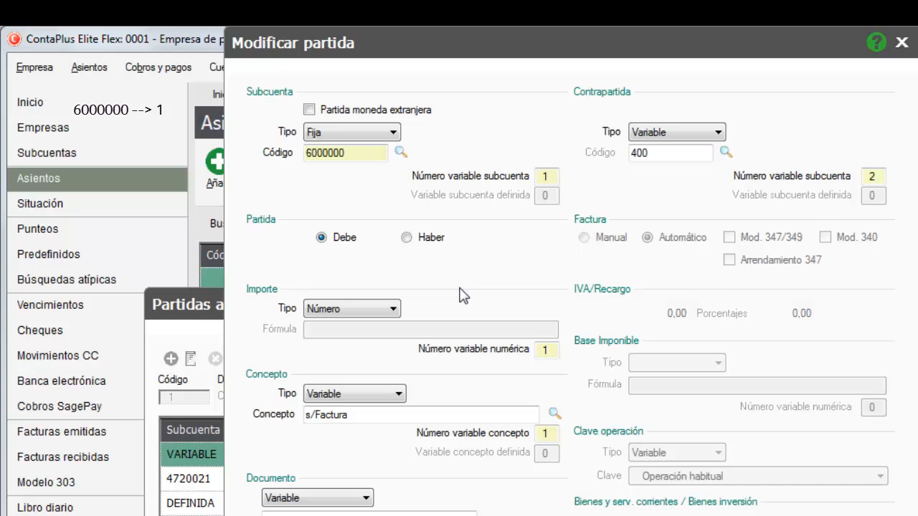
left_click(393, 309)
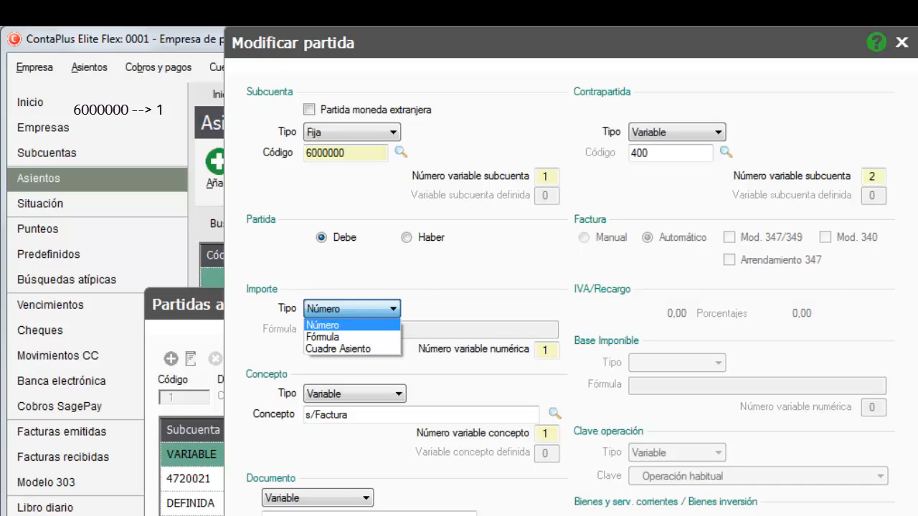
left_click(399, 395)
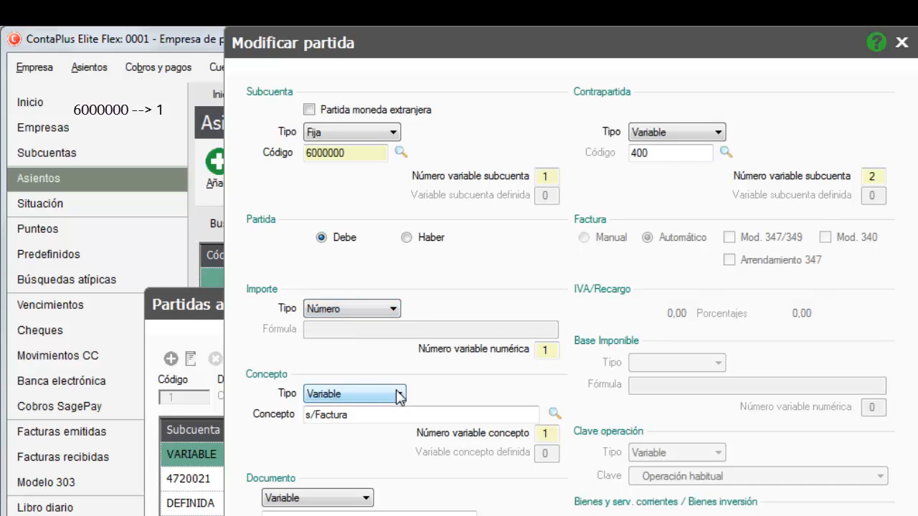
left_click(399, 395)
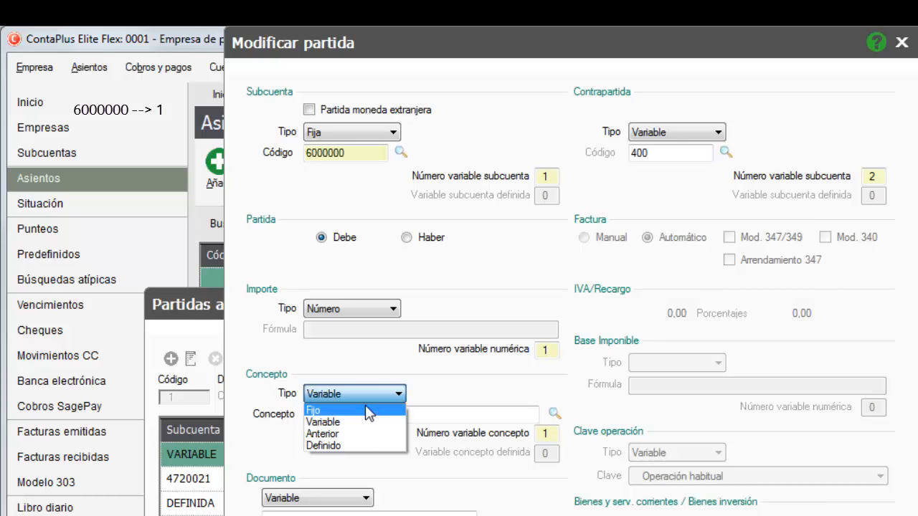
left_click(383, 455)
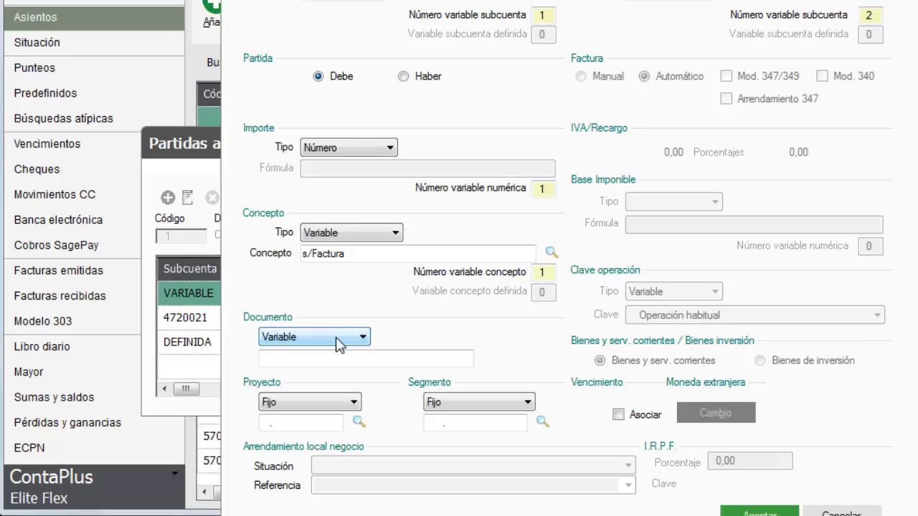
left_click(339, 337)
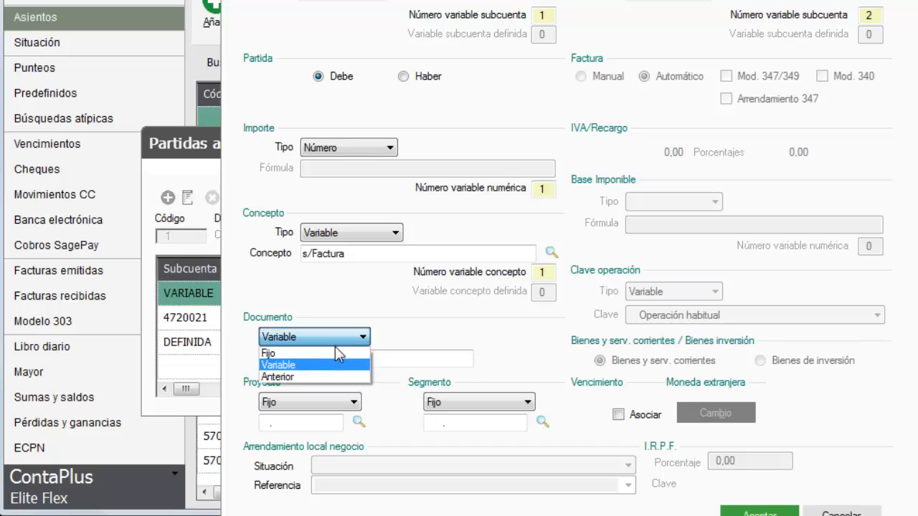
left_click(334, 364)
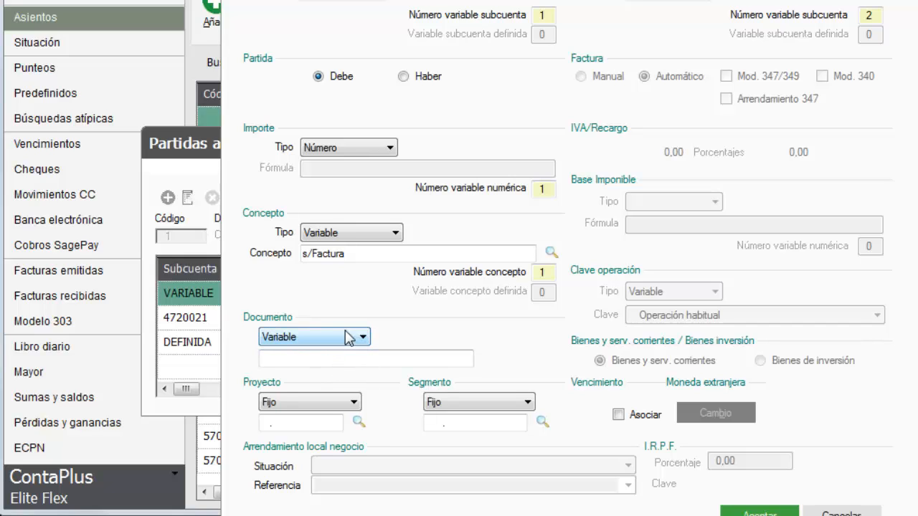
left_click(338, 359)
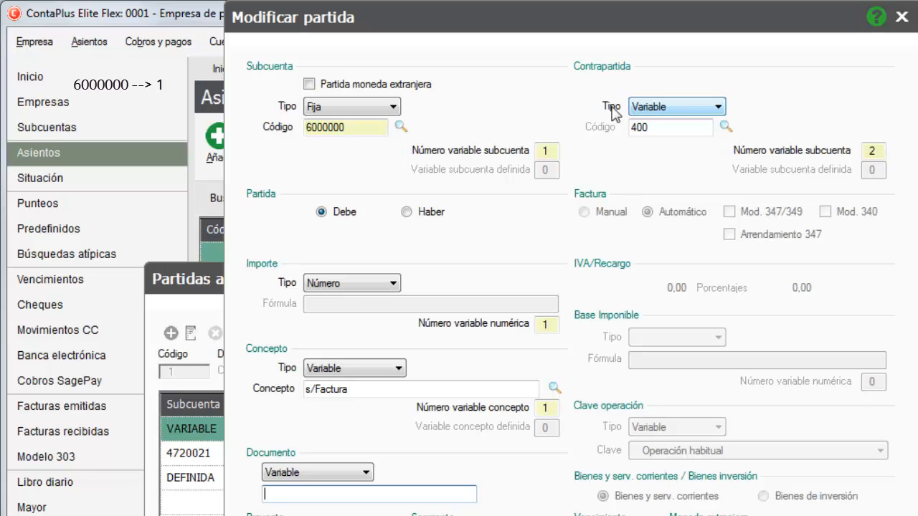
Keep Variable as the counterpart type and save the changes to the 6000000 line item
left_click(718, 107)
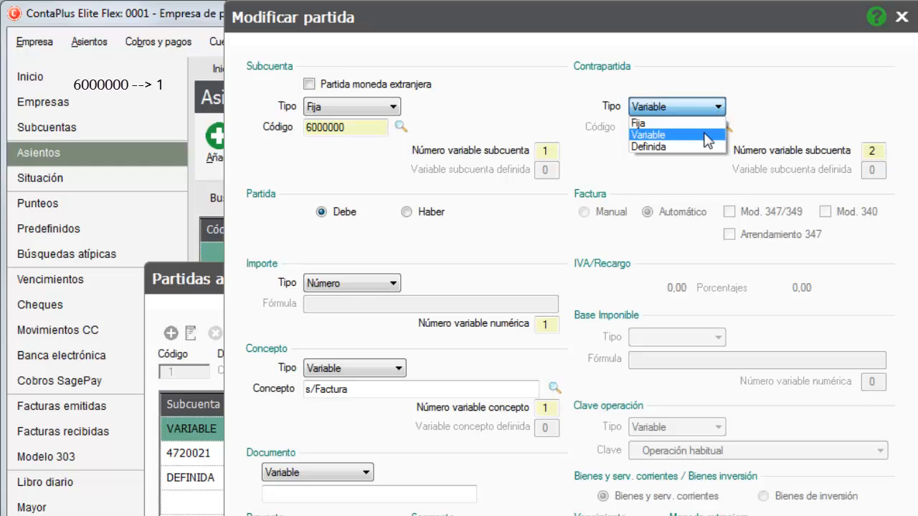
left_click(707, 136)
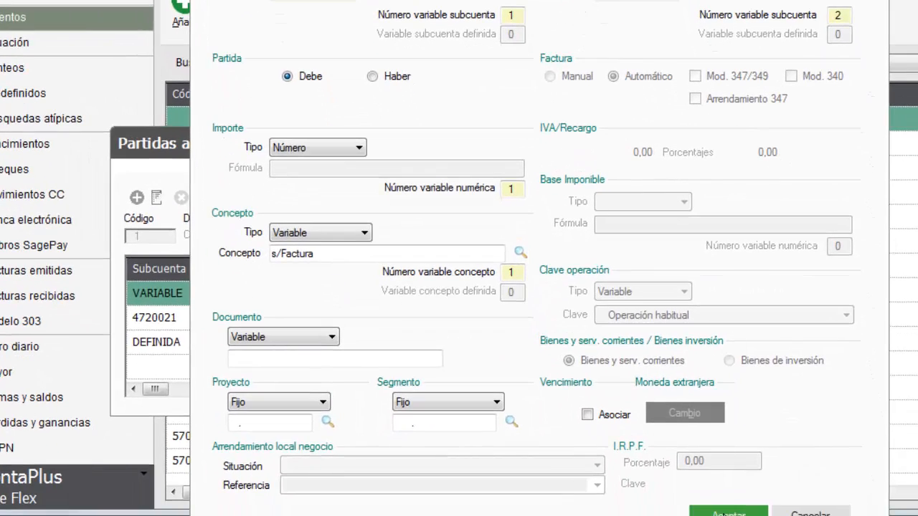
left_click(728, 512)
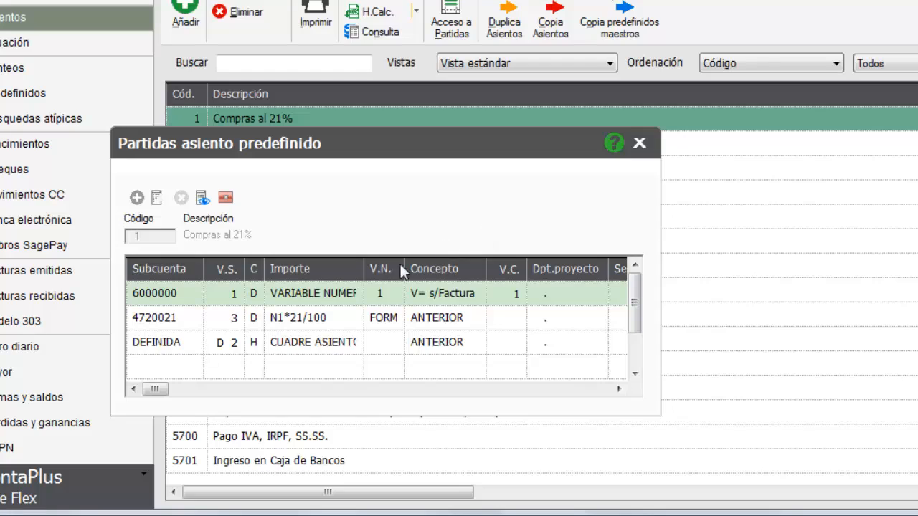
Examine the amount formula of the 4720021 line item and the numeric variable number of the 6000000 line item
double_click(318, 320)
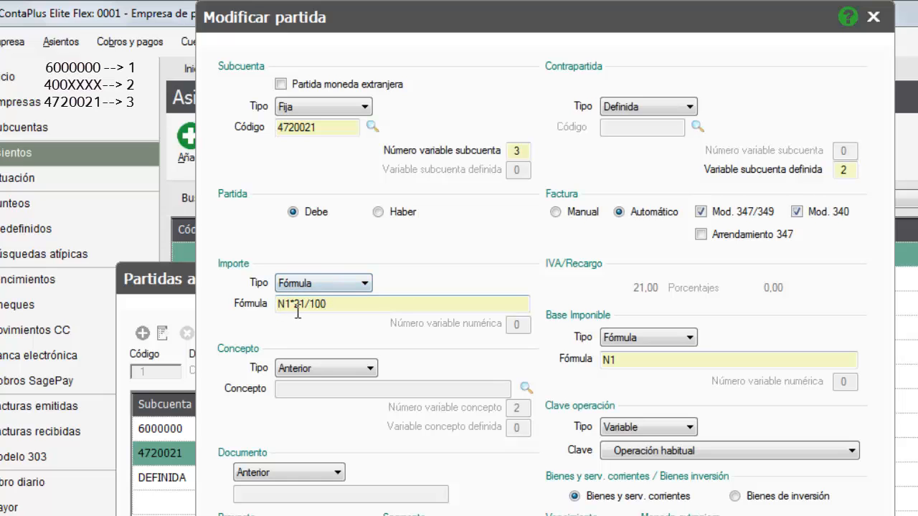
left_click_drag(292, 307, 274, 319)
key("Escape")
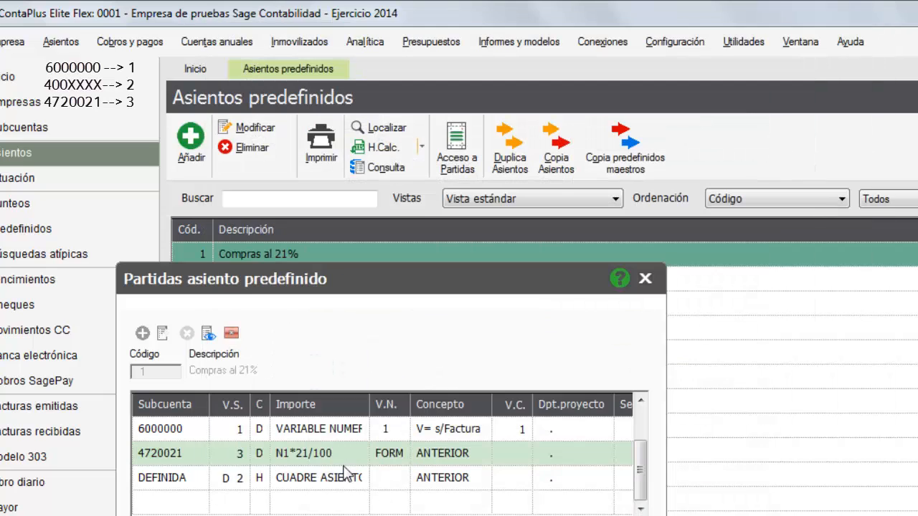
double_click(288, 432)
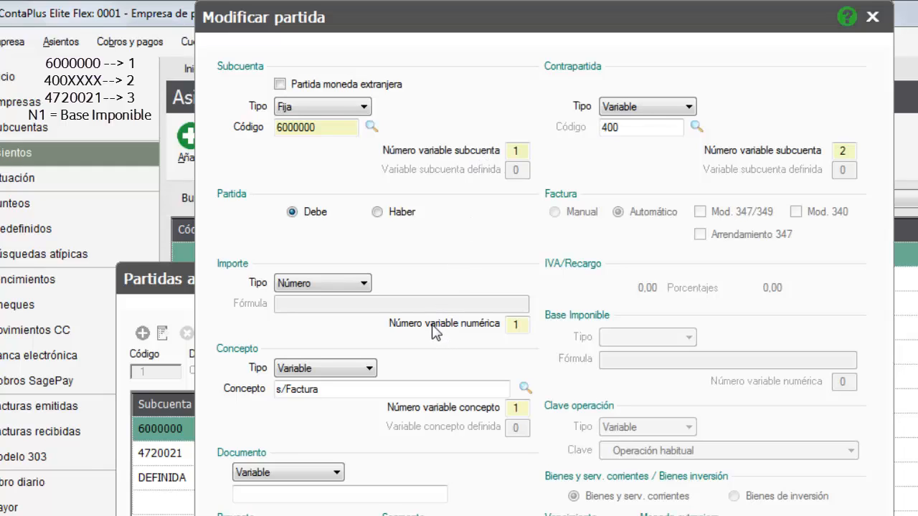
double_click(516, 332)
key("Escape")
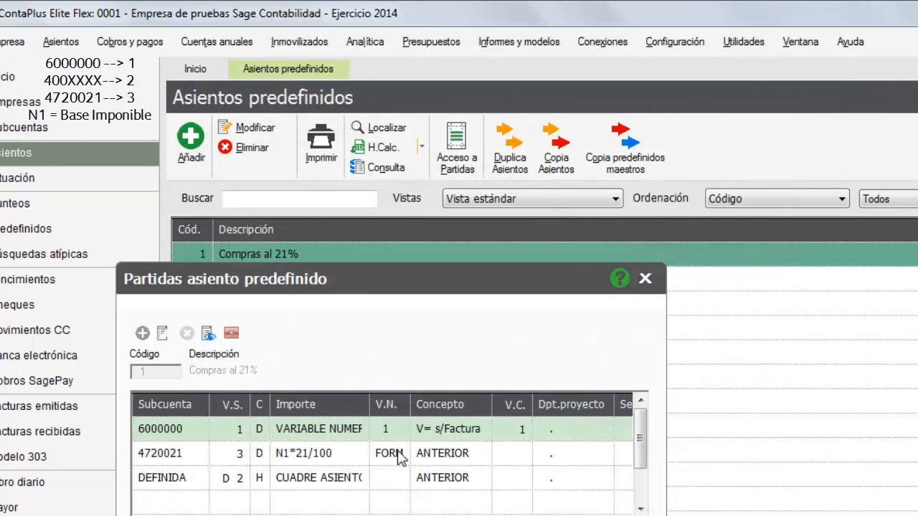
Reopen the 4720021 line item and examine both parts of its amount formula, N1 and *21/100
double_click(399, 455)
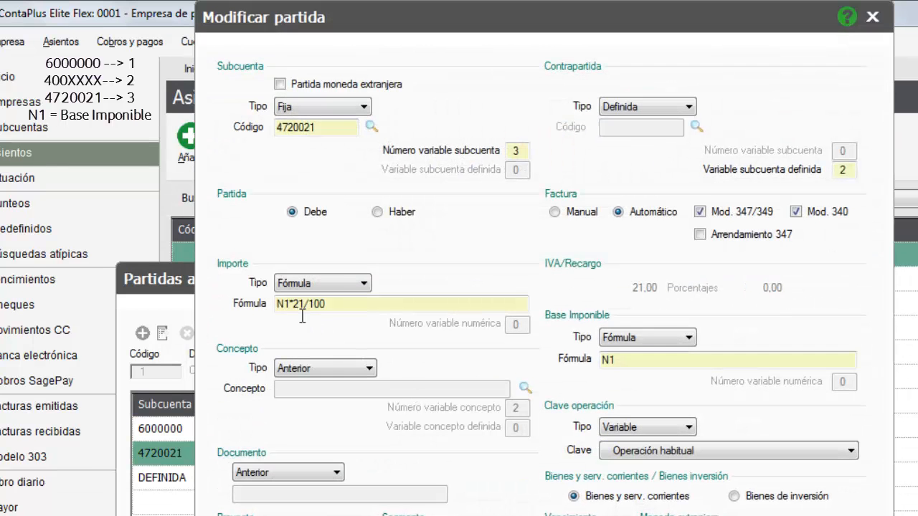
left_click_drag(289, 304, 274, 306)
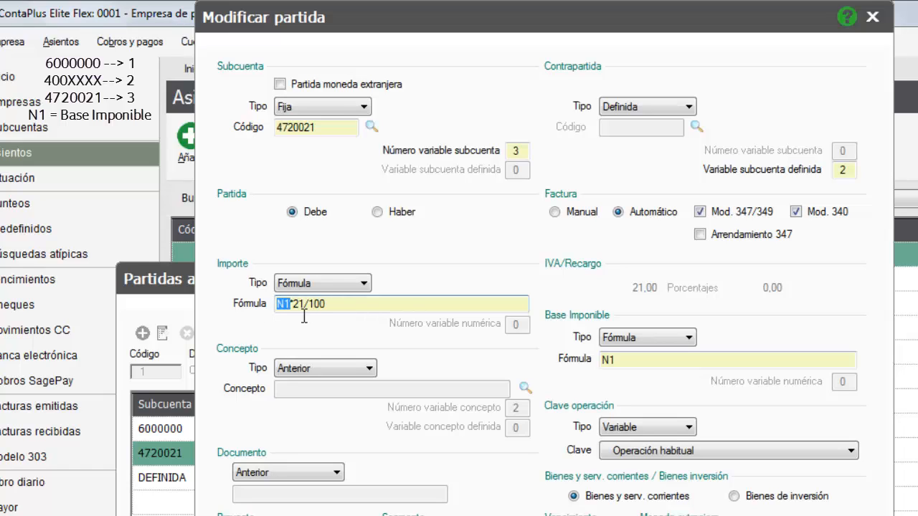
left_click_drag(334, 313, 290, 309)
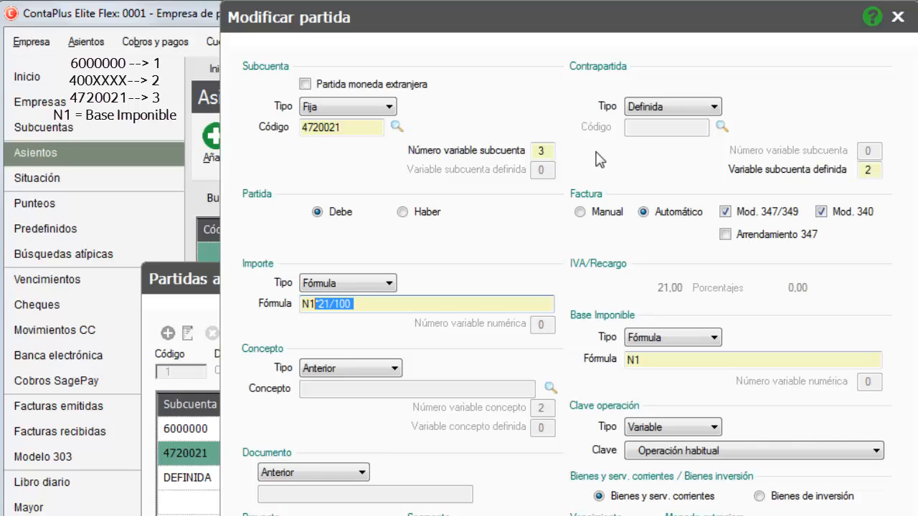
key("Return")
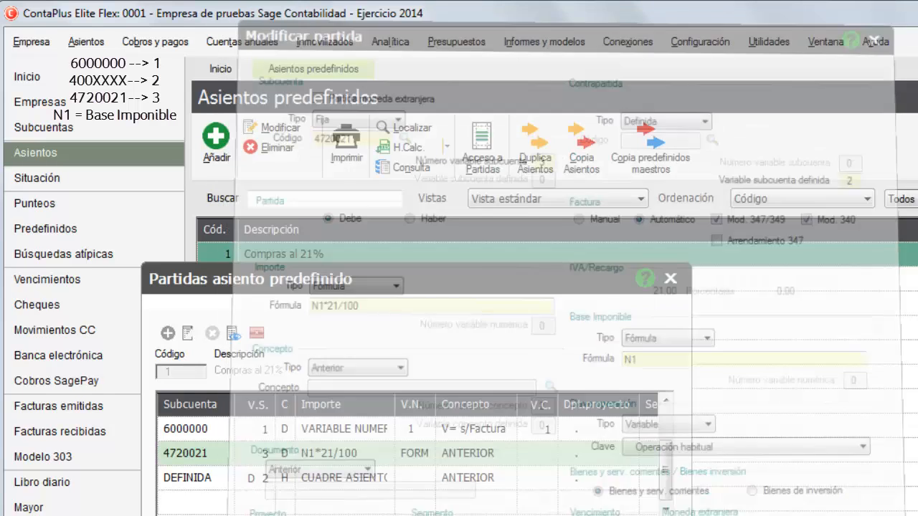
Open the 6000000 line item, check its counterpart code and counterpart variable number, and close it
left_click(503, 429)
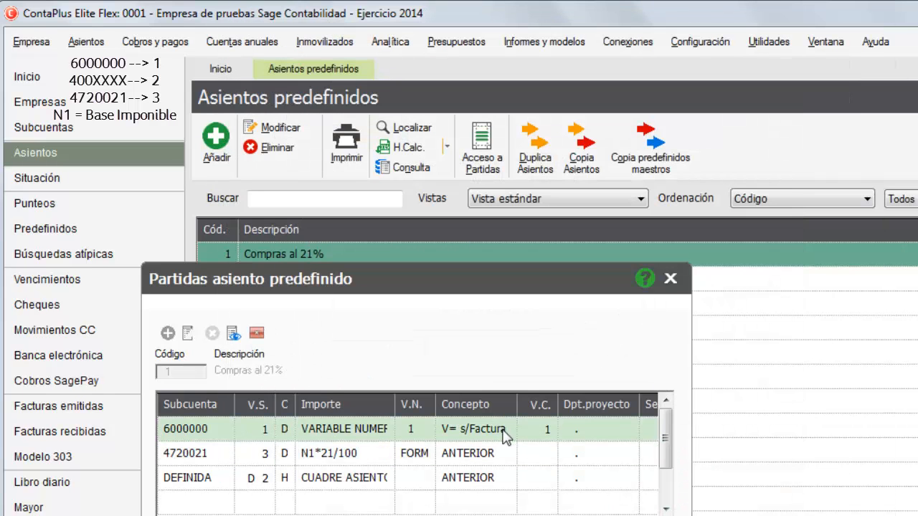
double_click(506, 434)
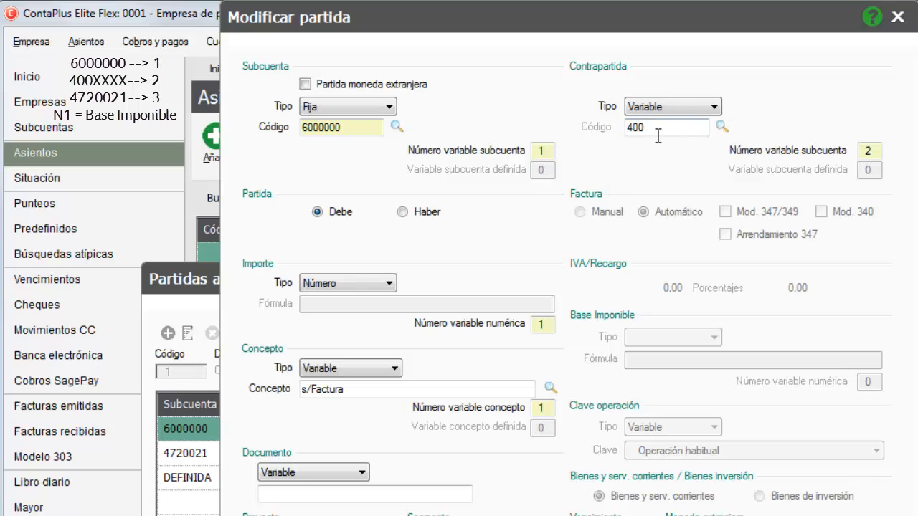
left_click_drag(653, 128, 627, 132)
left_click(869, 152)
key("Return")
Open the 4720021 line item and check its counterpart type, keeping Definida, and its subaccount variable numbers
left_click(470, 454)
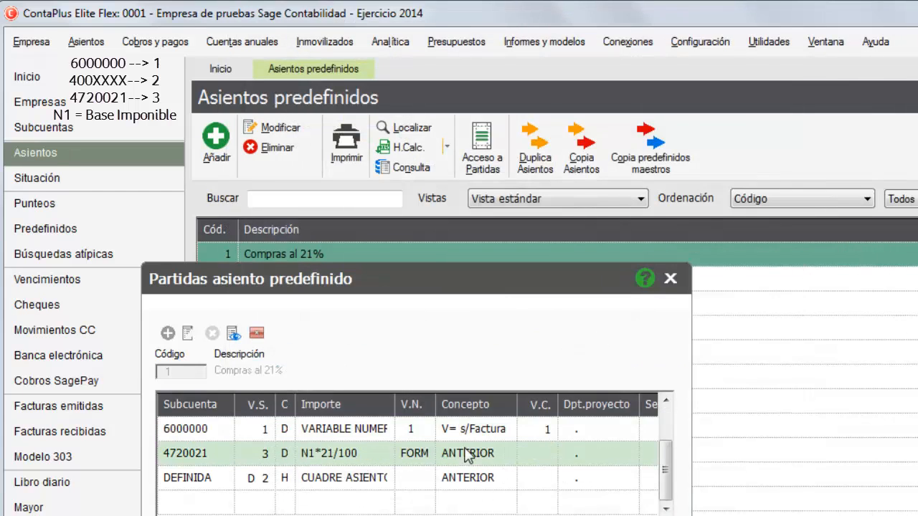
double_click(473, 458)
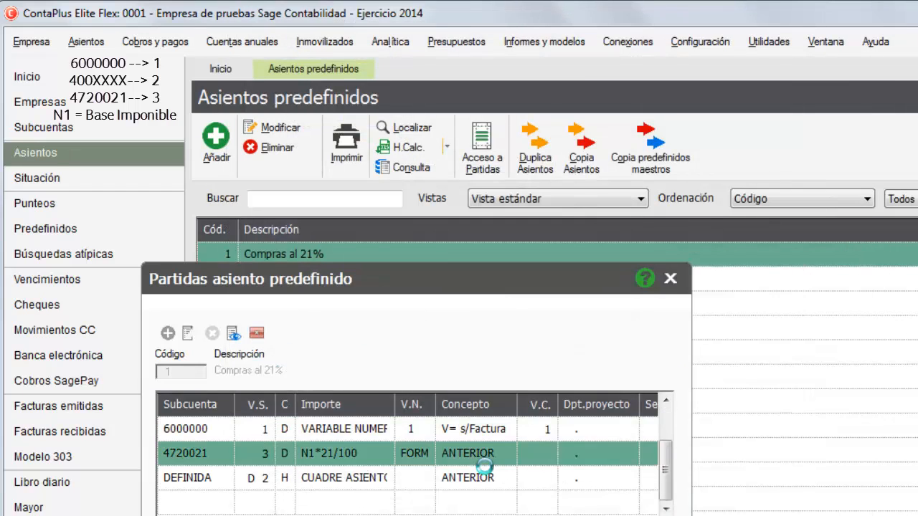
left_click(650, 108)
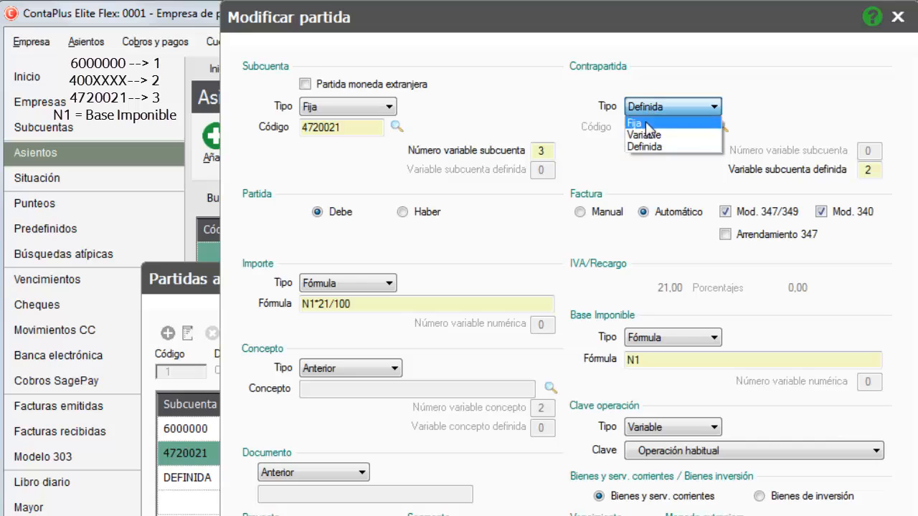
left_click(649, 150)
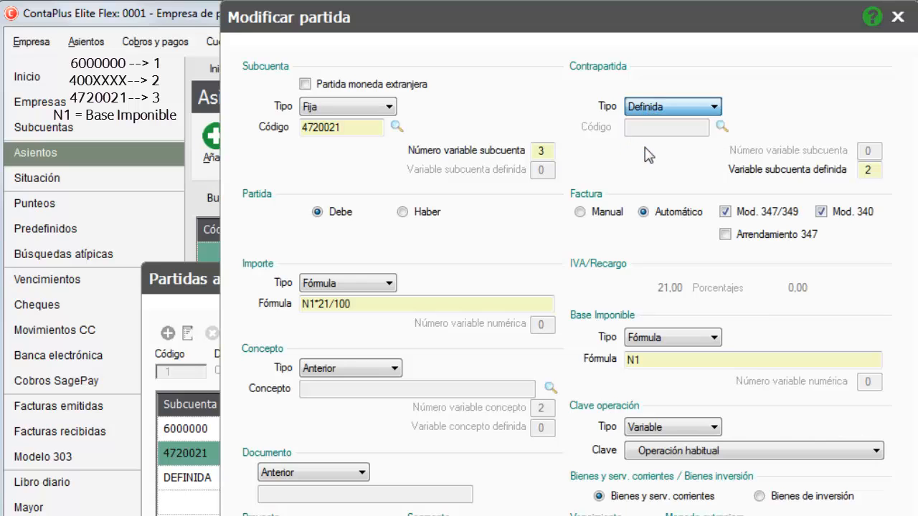
double_click(868, 170)
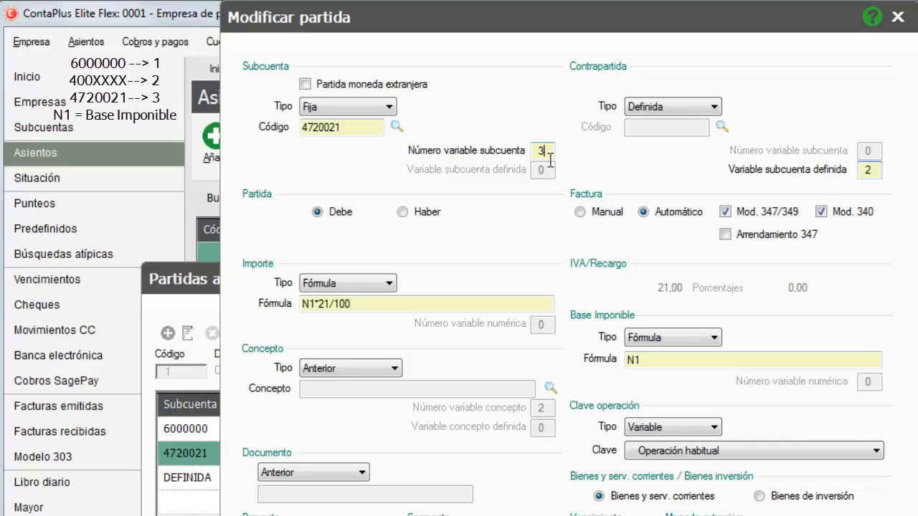
double_click(541, 150)
Try the Variable counterpart type on the 4720021 line item and return it to Definida
left_click(693, 107)
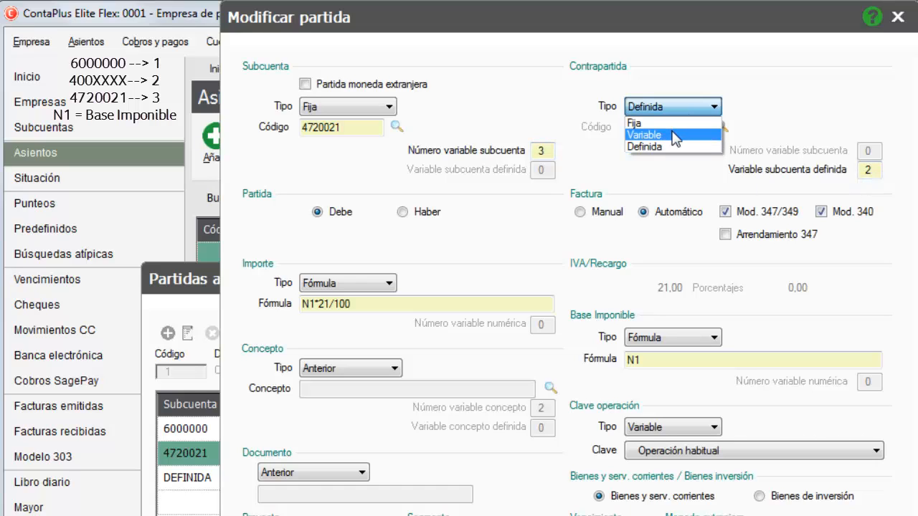
left_click(675, 135)
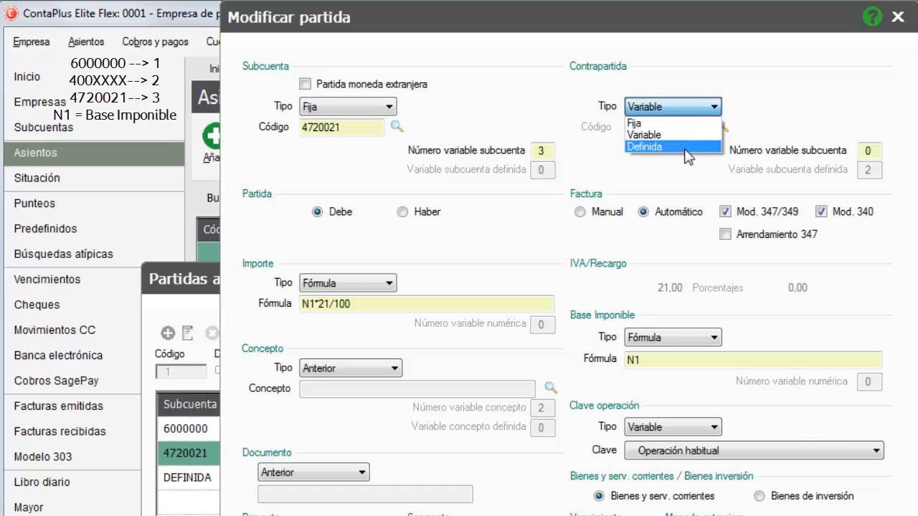
left_click(703, 149)
type("0")
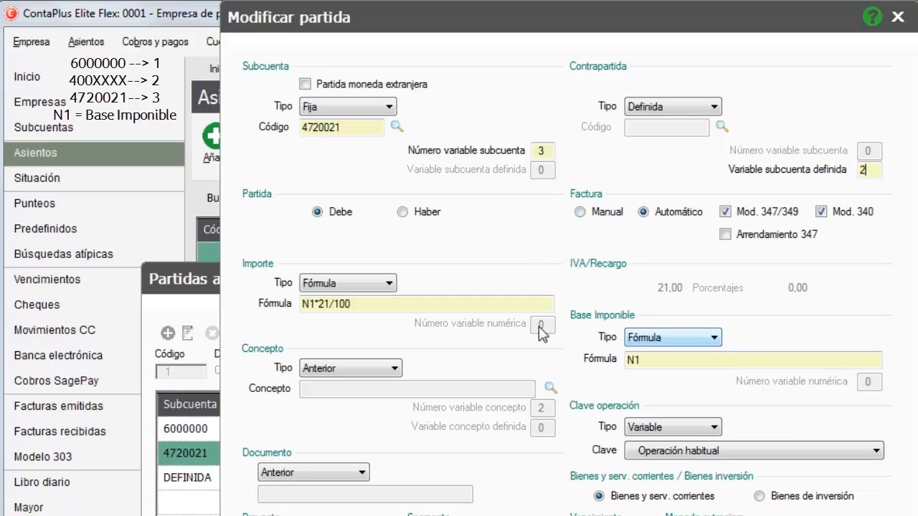
Examine the available taxable base types of the 4720021 line item, keeping Fórmula selected
left_click(690, 341)
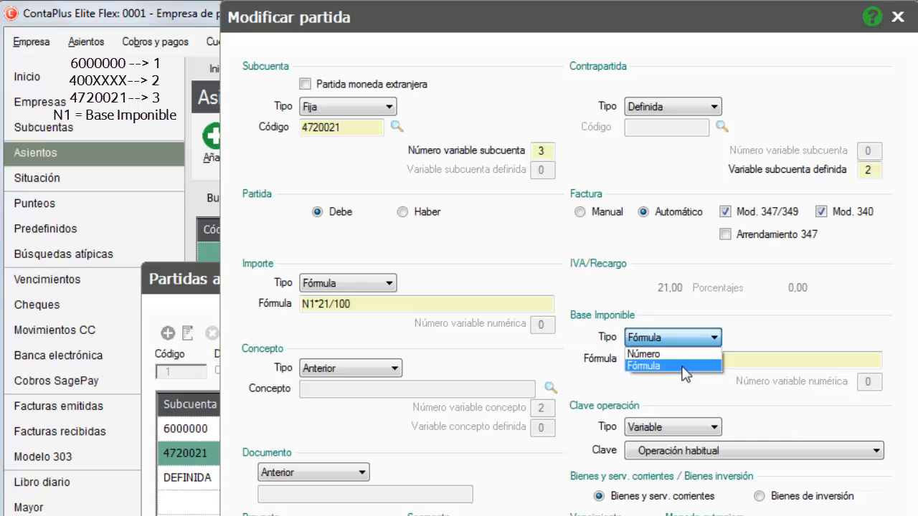
left_click(689, 366)
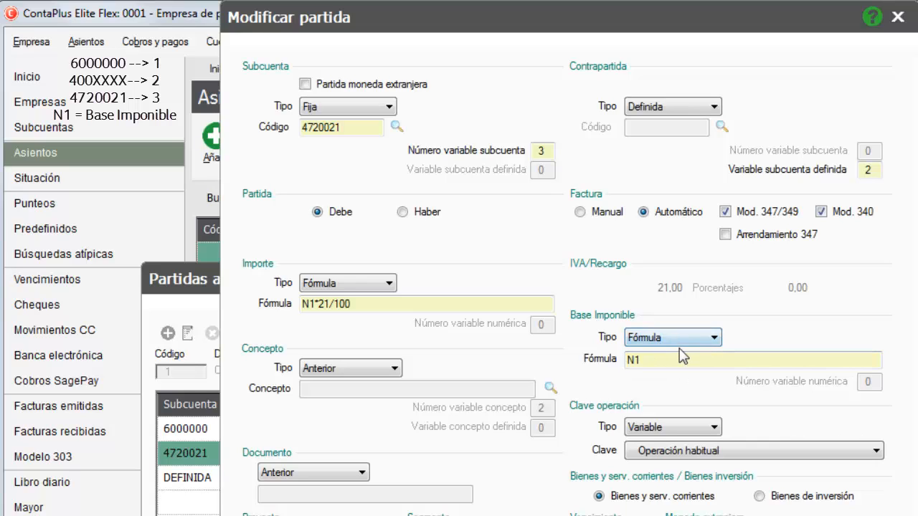
Set the operation key type of the 4720021 line item to Fija and save the line item
left_click_drag(656, 362, 618, 366)
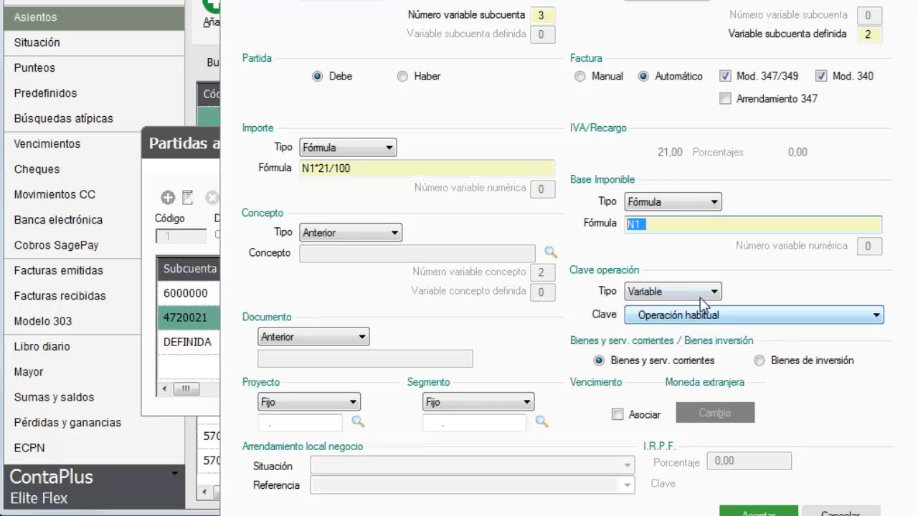
left_click(712, 292)
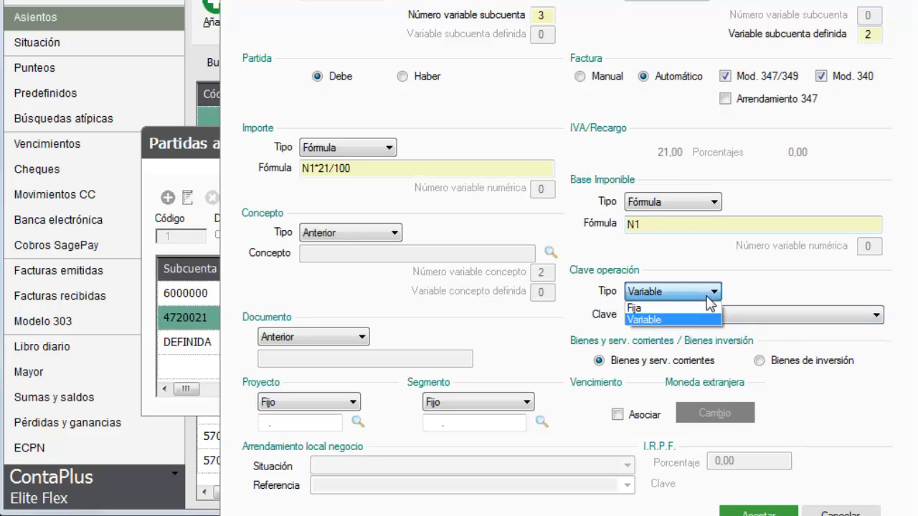
left_click(661, 307)
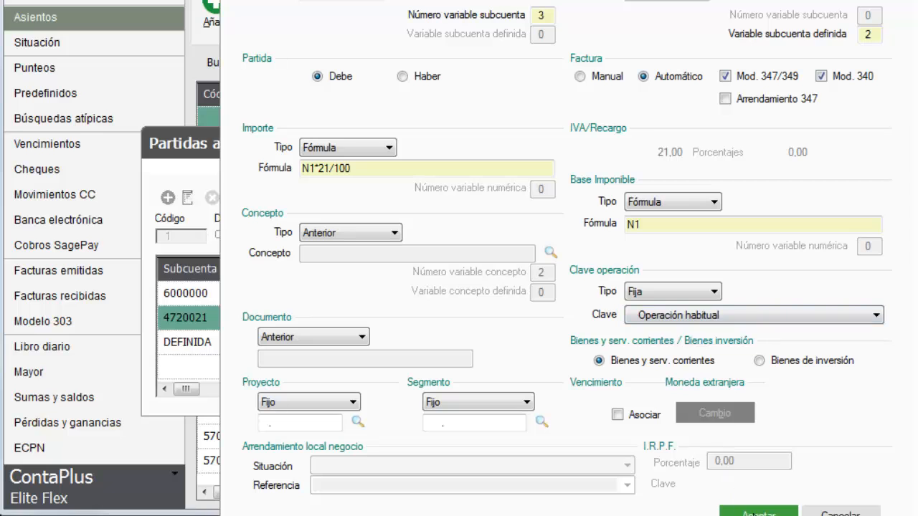
left_click(759, 513)
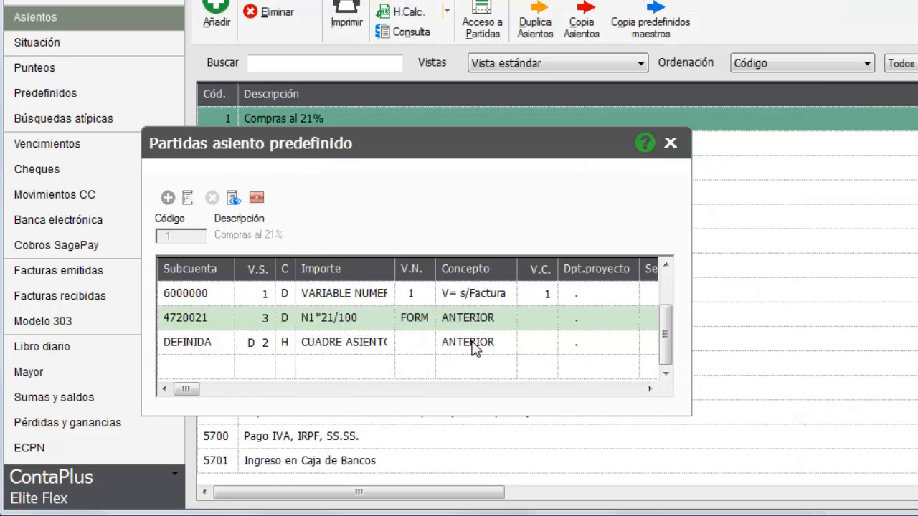
Review the DEFINIDA line item's subaccount types, keeping Definida, and close the predefined entries
double_click(473, 344)
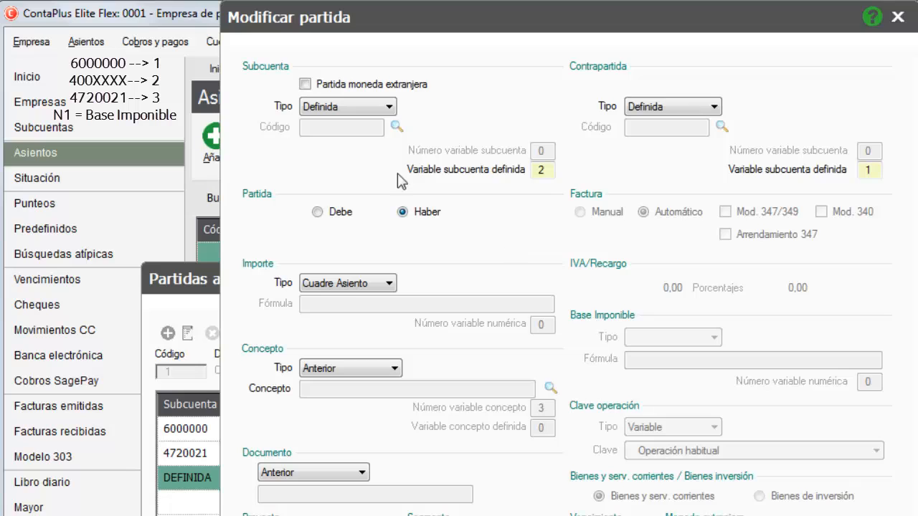
left_click(385, 108)
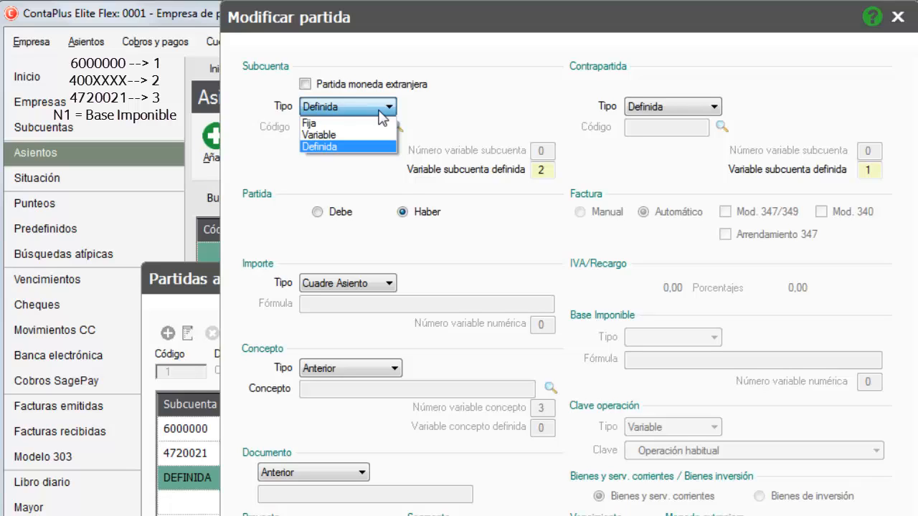
left_click(355, 147)
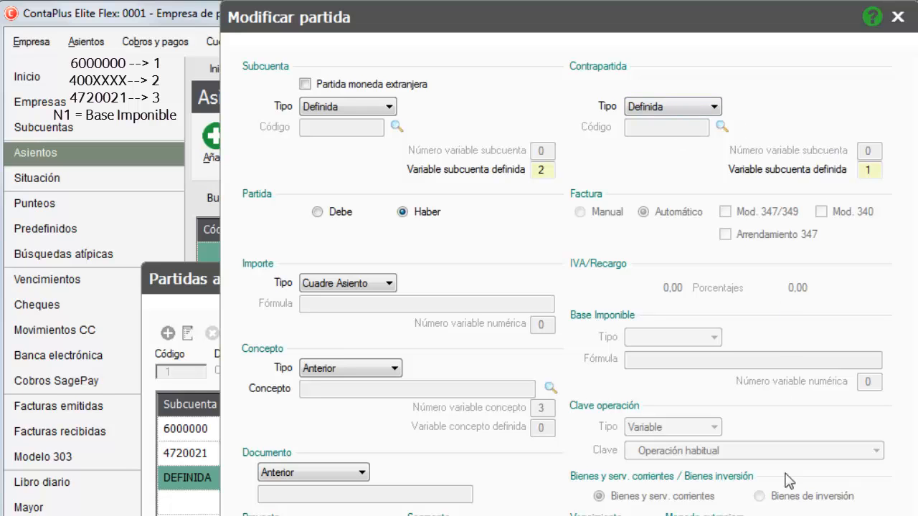
key("Return")
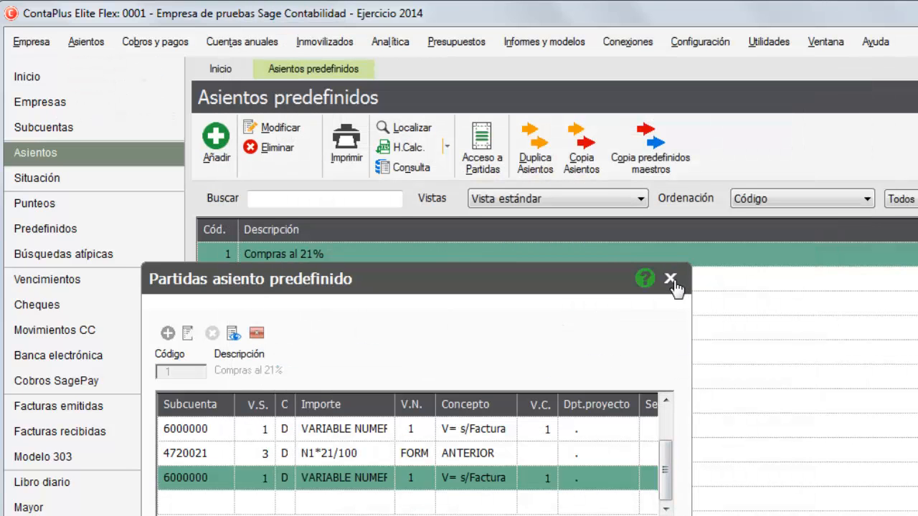
left_click(670, 279)
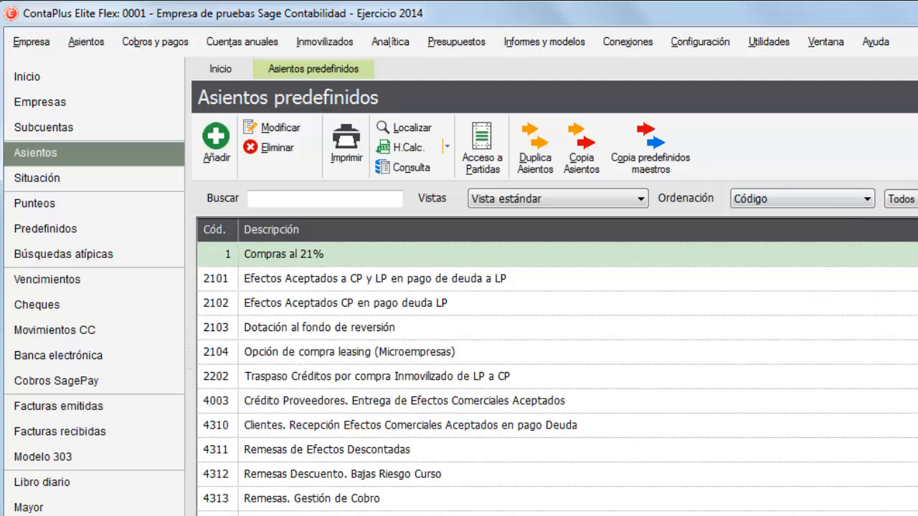
key("Escape")
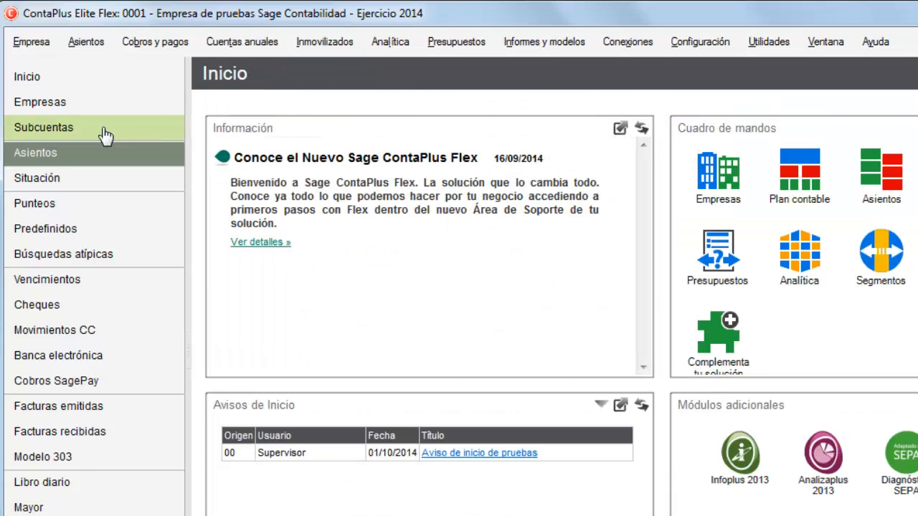
Start a journal entry from predefined entry 1 in entry management, with the concept s/Factura 9
left_click(46, 155)
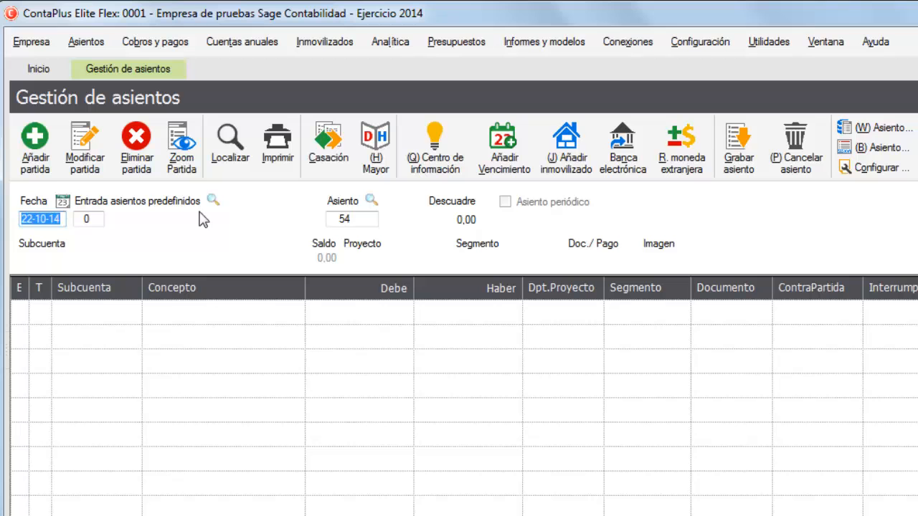
left_click(93, 225)
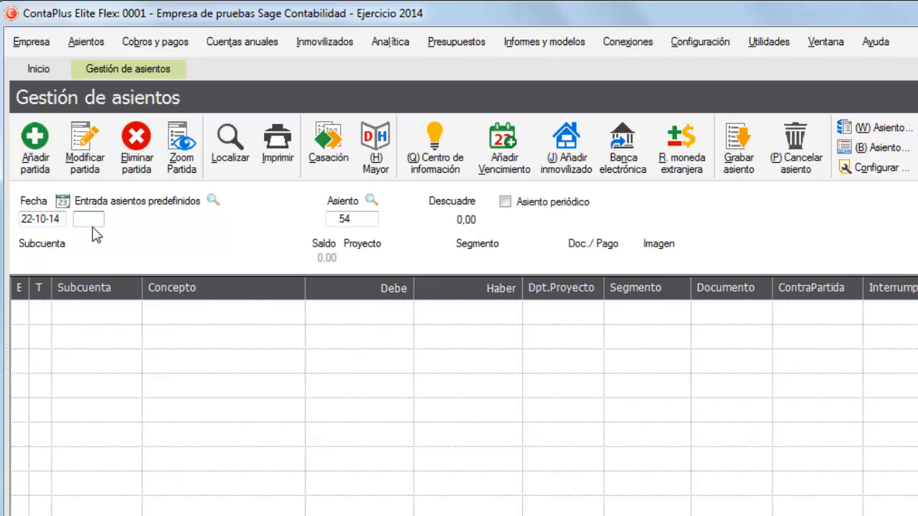
type("1")
key("Return")
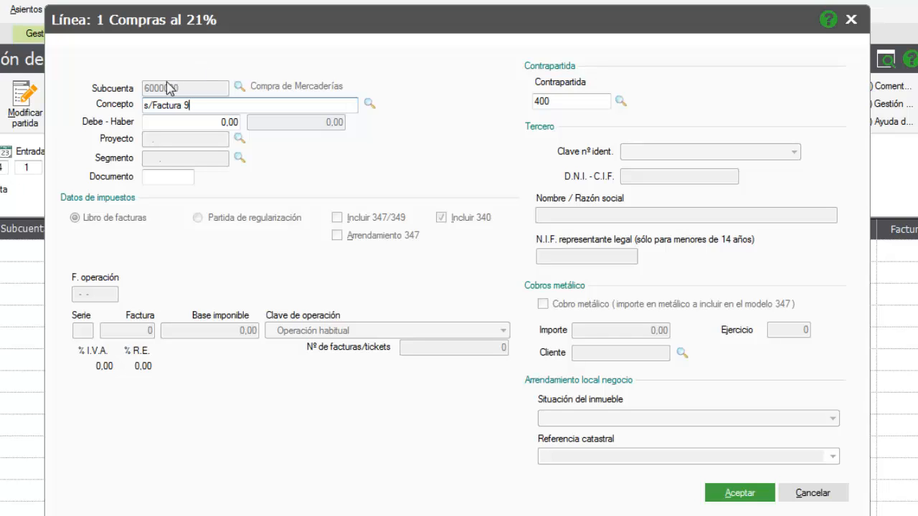
Complete the purchase line with a debit of 100,00, document 9 and counterpart 4000001, and save the journal entry
left_click(190, 122)
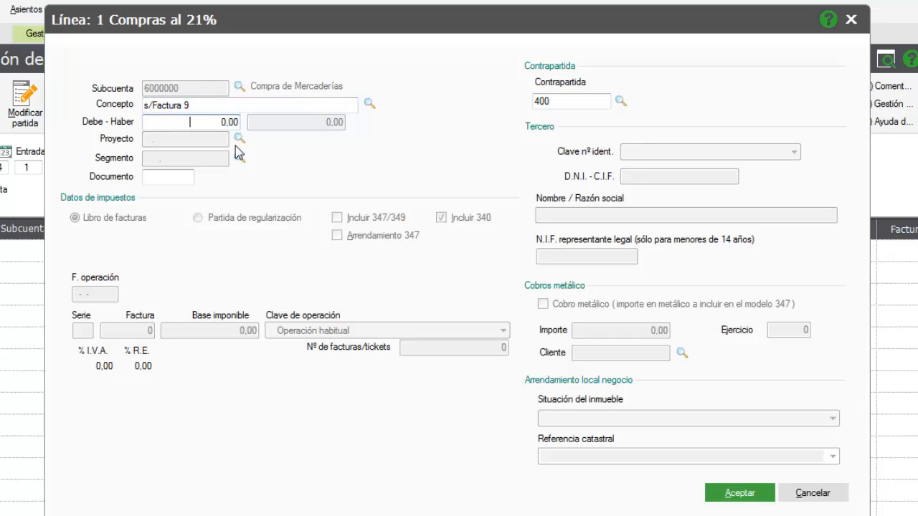
type("100")
key("Tab")
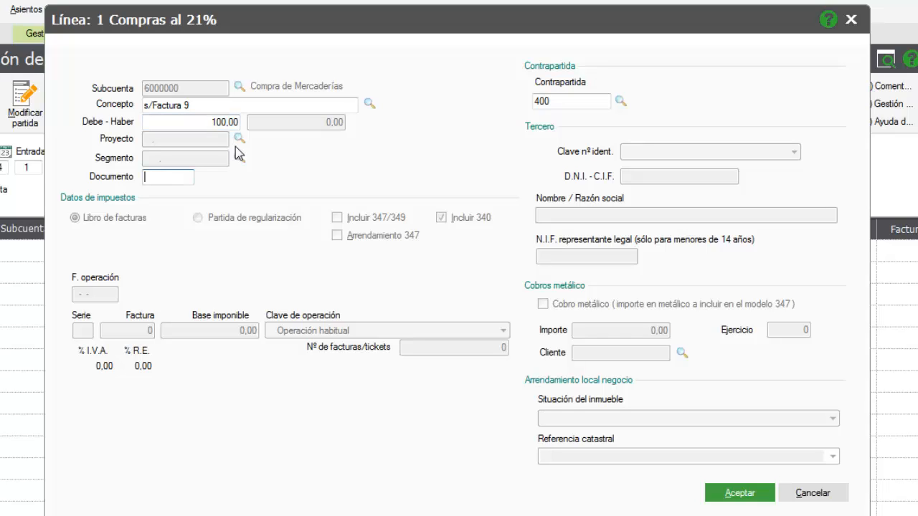
type("9")
key("Tab")
key("Tab")
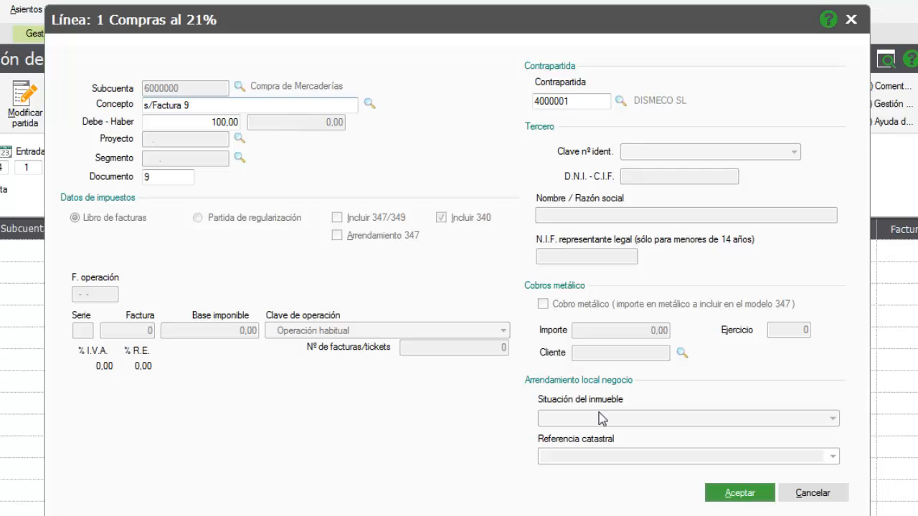
left_click(739, 495)
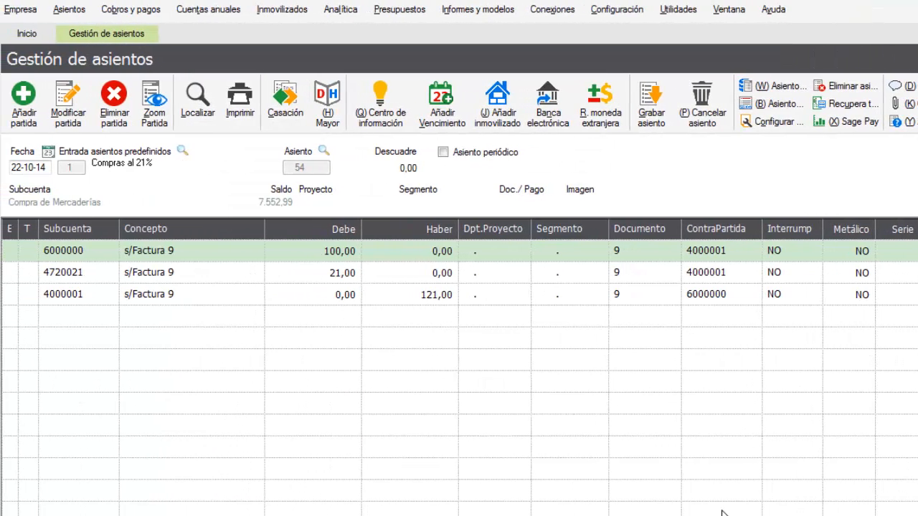
key("g")
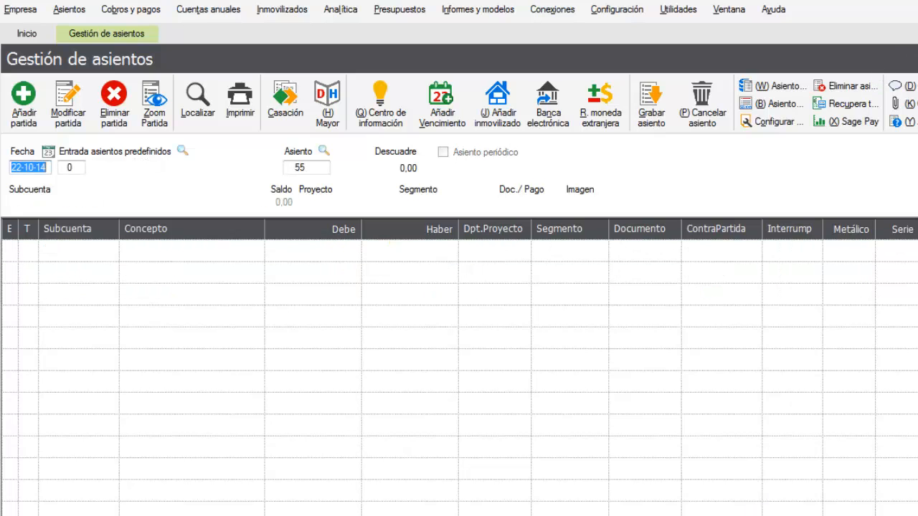
Close entry management and view the list of predefined entries
left_click(917, 59)
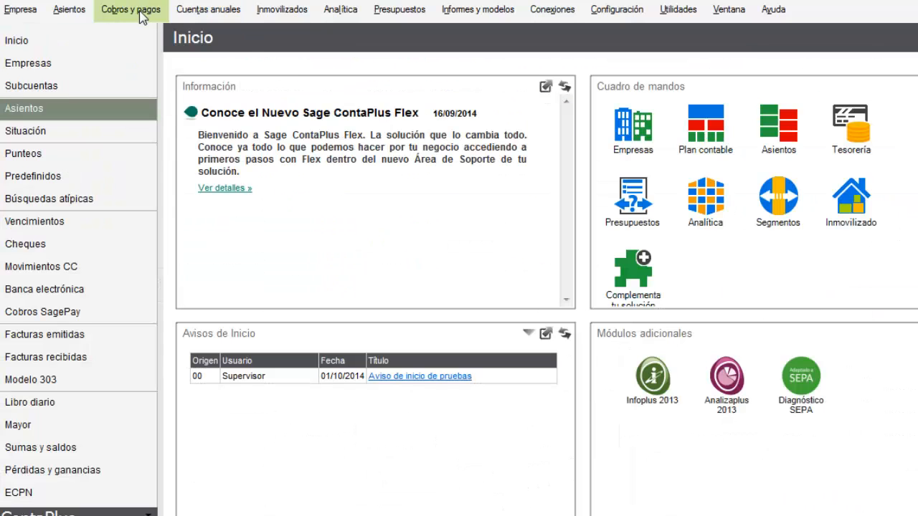
left_click(85, 12)
left_click(109, 51)
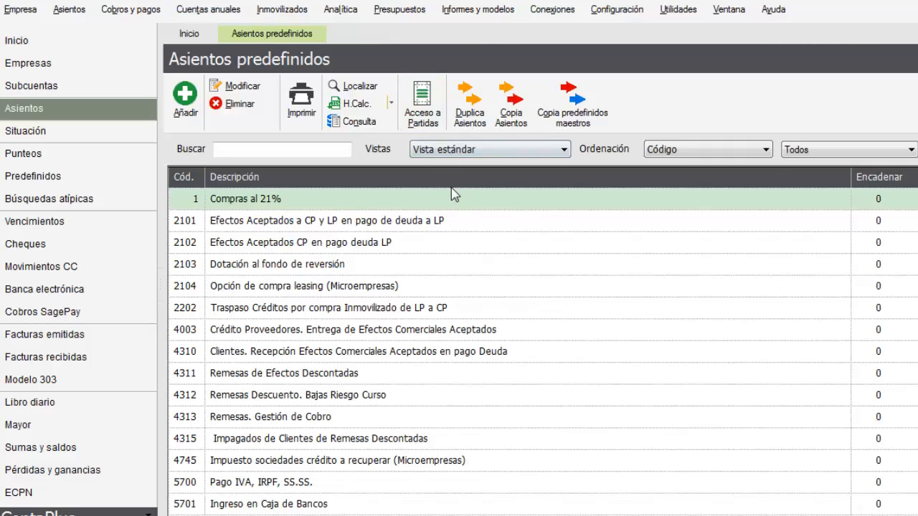
key("Escape")
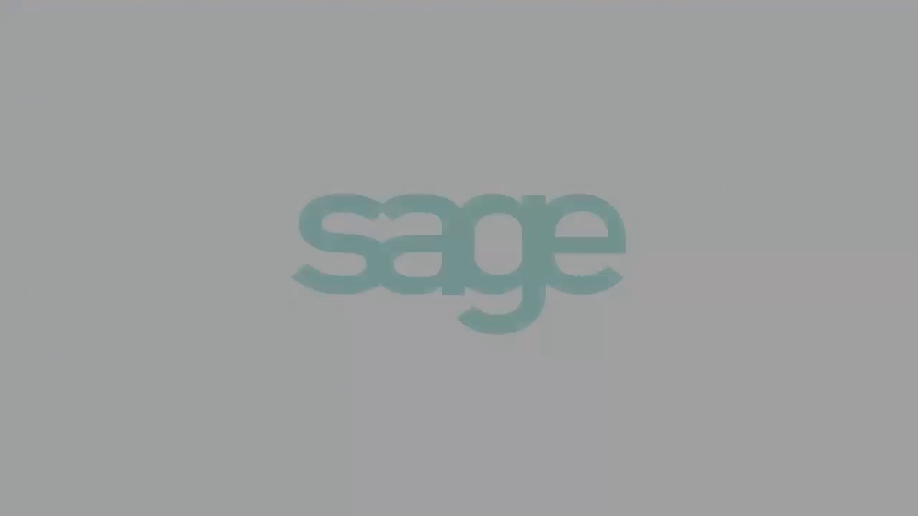